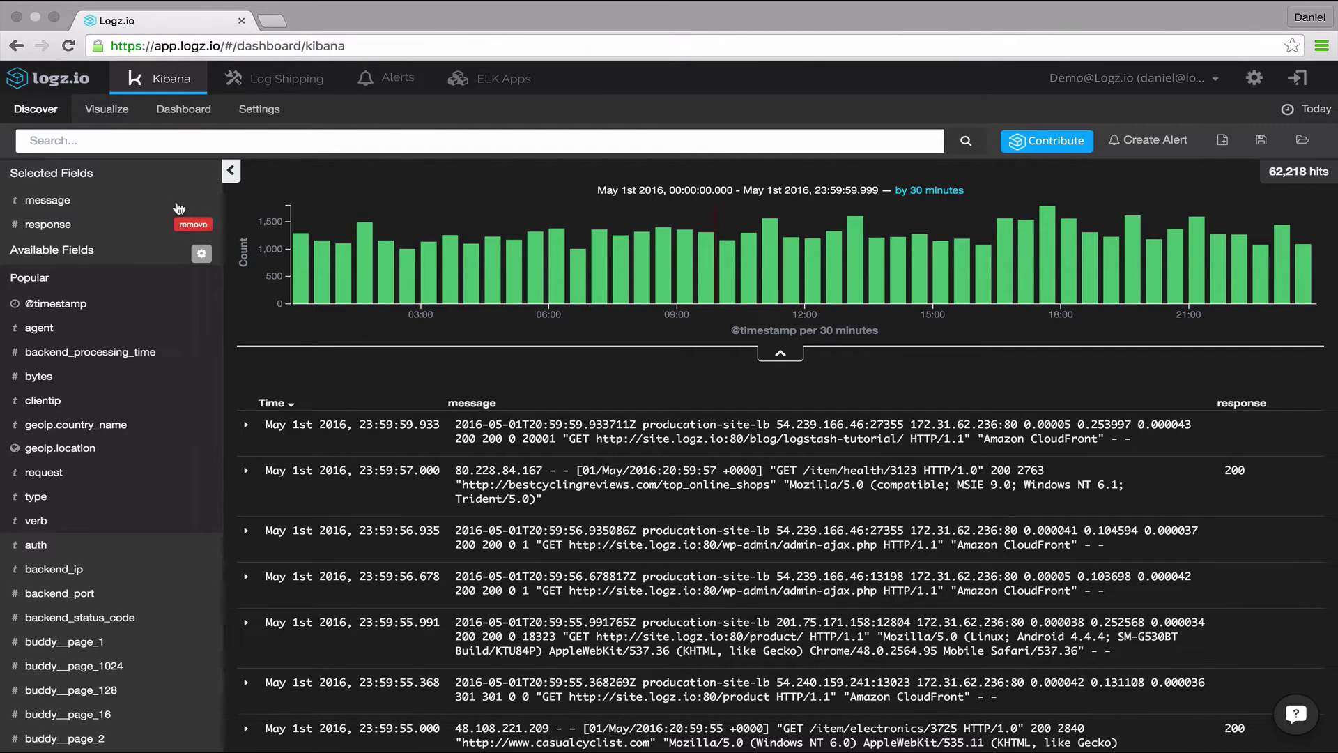
Step: Run free-text log searches for books and then for safari
click(153, 145)
text(books)
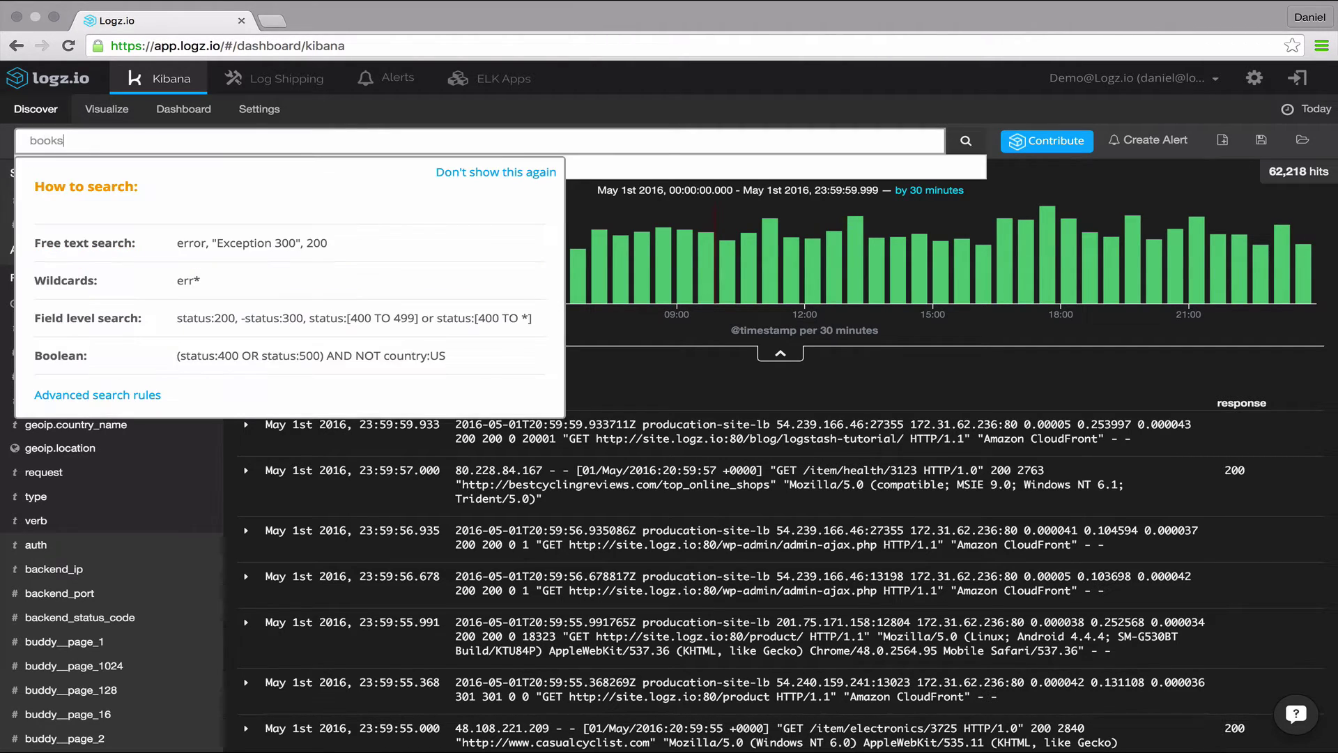
key(Return)
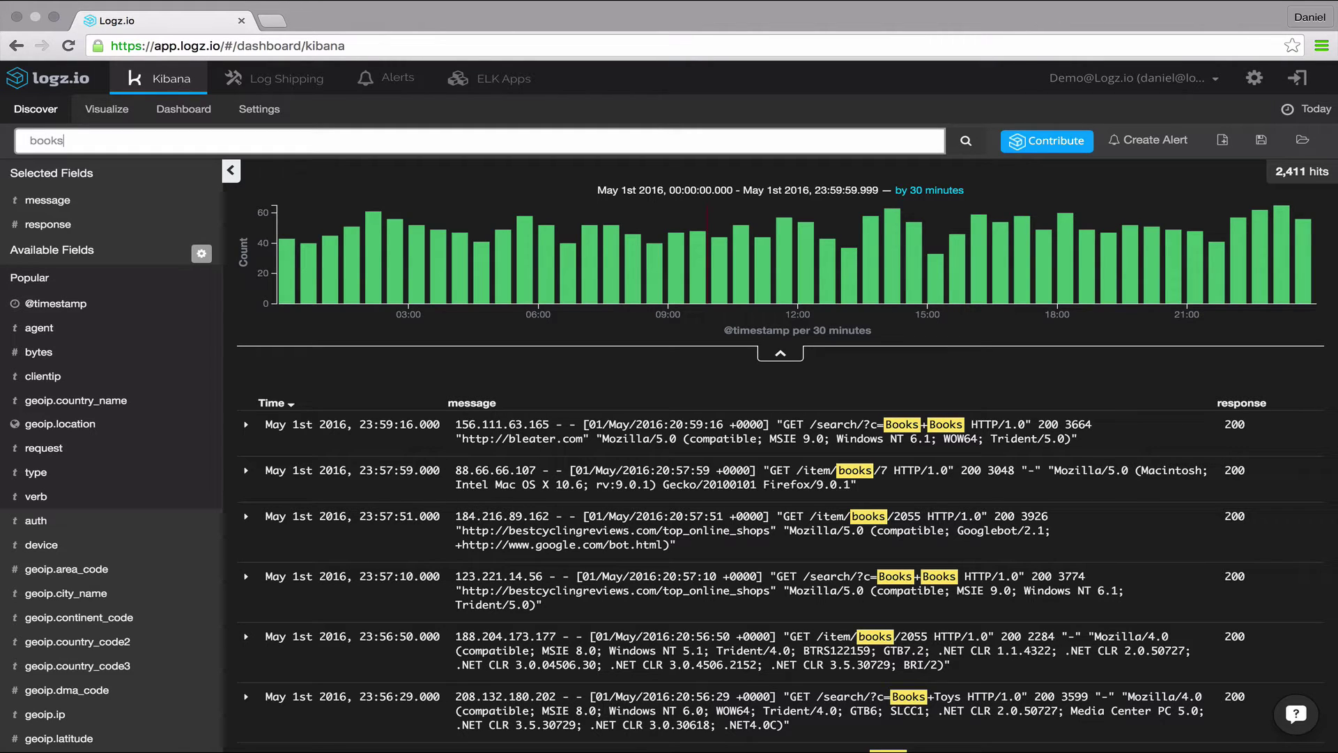
key(BackSpace)
key(BackSpace)
key(BackSpace)
key(BackSpace)
key(BackSpace)
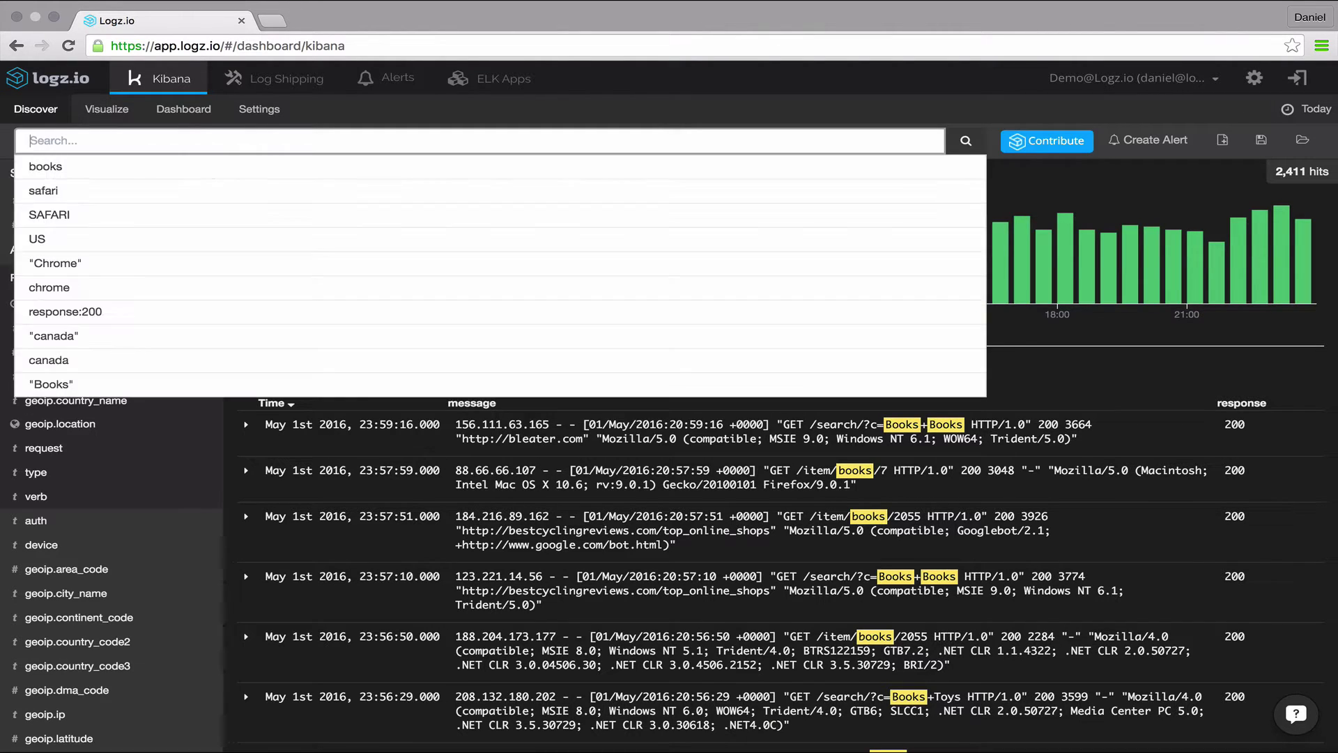
text(safari)
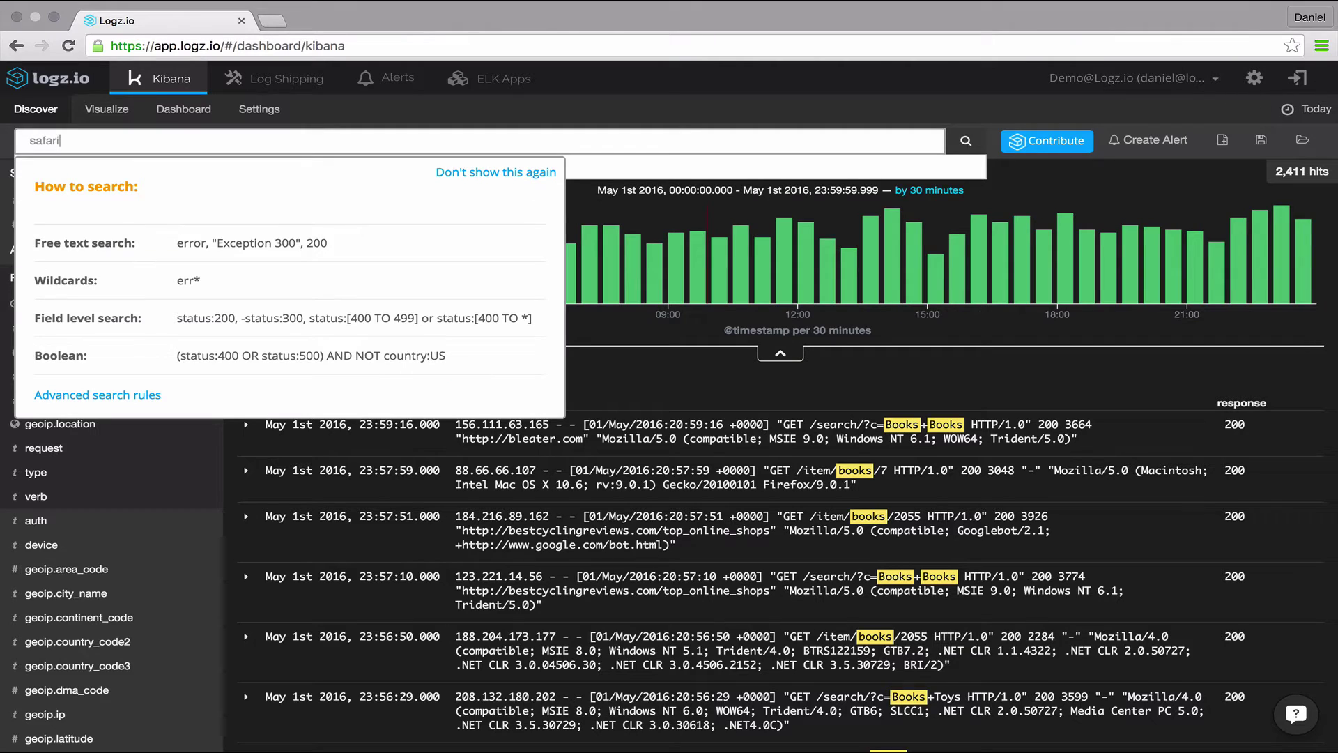
key(Return)
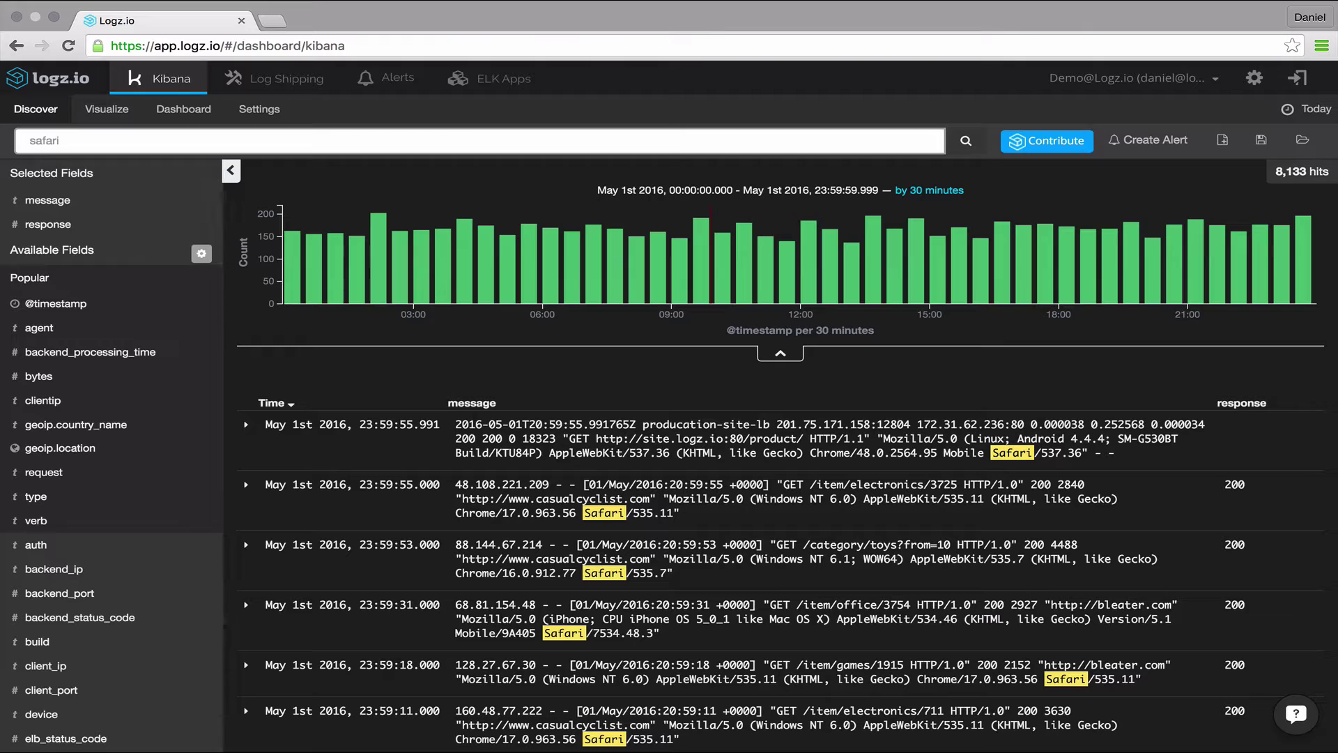
Step: Search for the exact phrase "Chrome", narrowing the logs to 5,552 hits
key(BackSpace)
key(BackSpace)
key(BackSpace)
key(BackSpace)
key(BackSpace)
key(BackSpace)
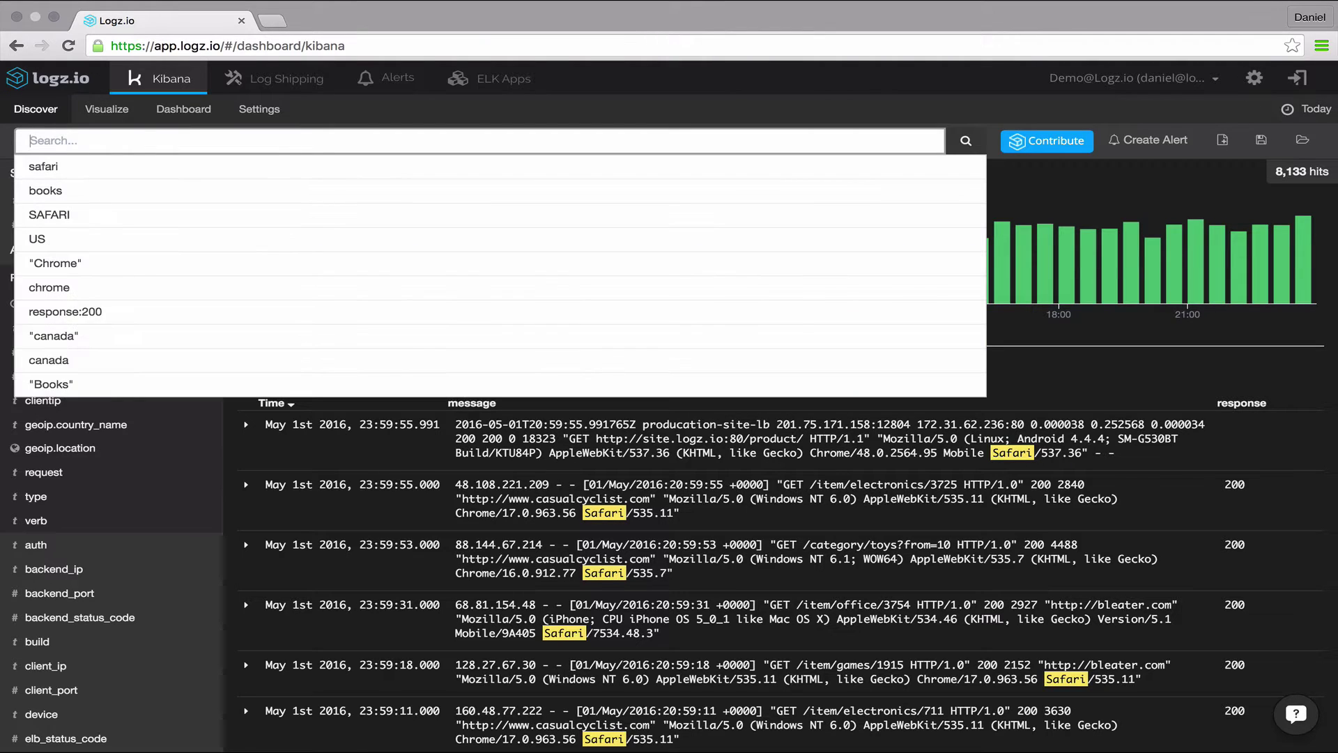
text("Chrome)
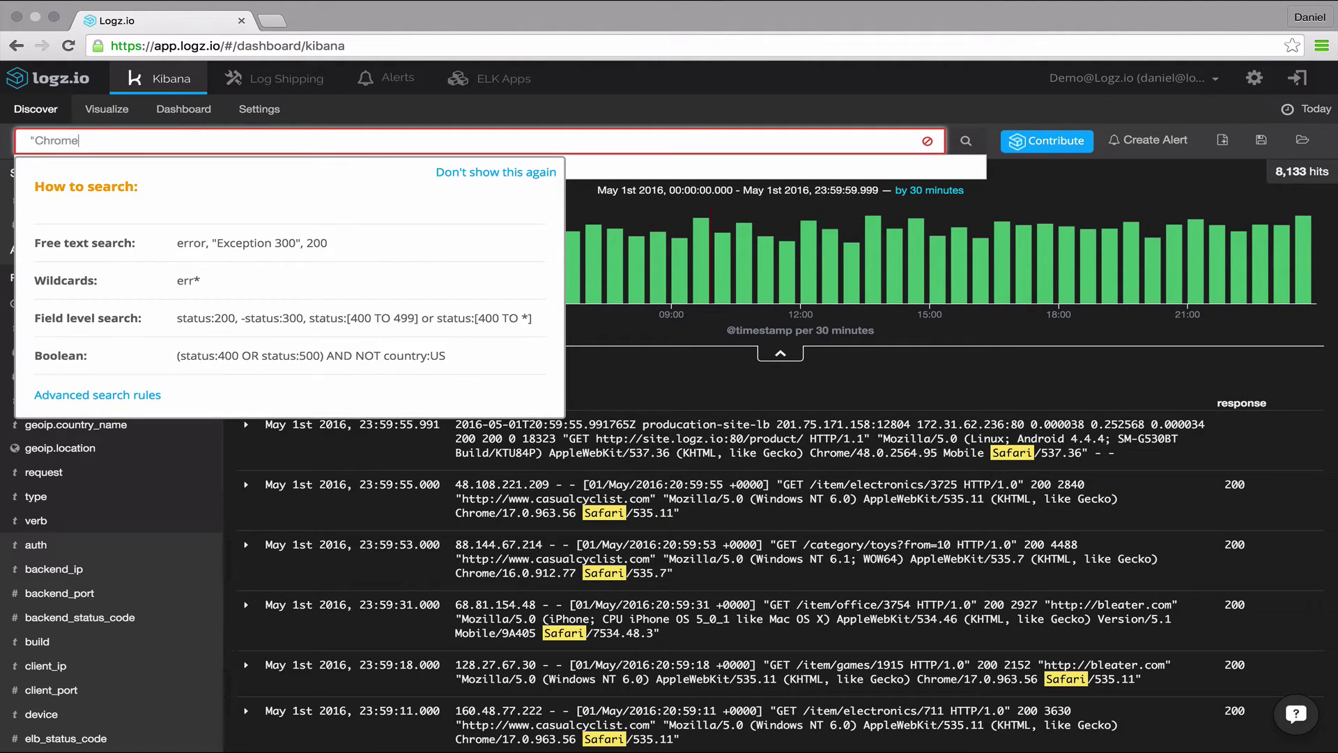
text(")
key(Return)
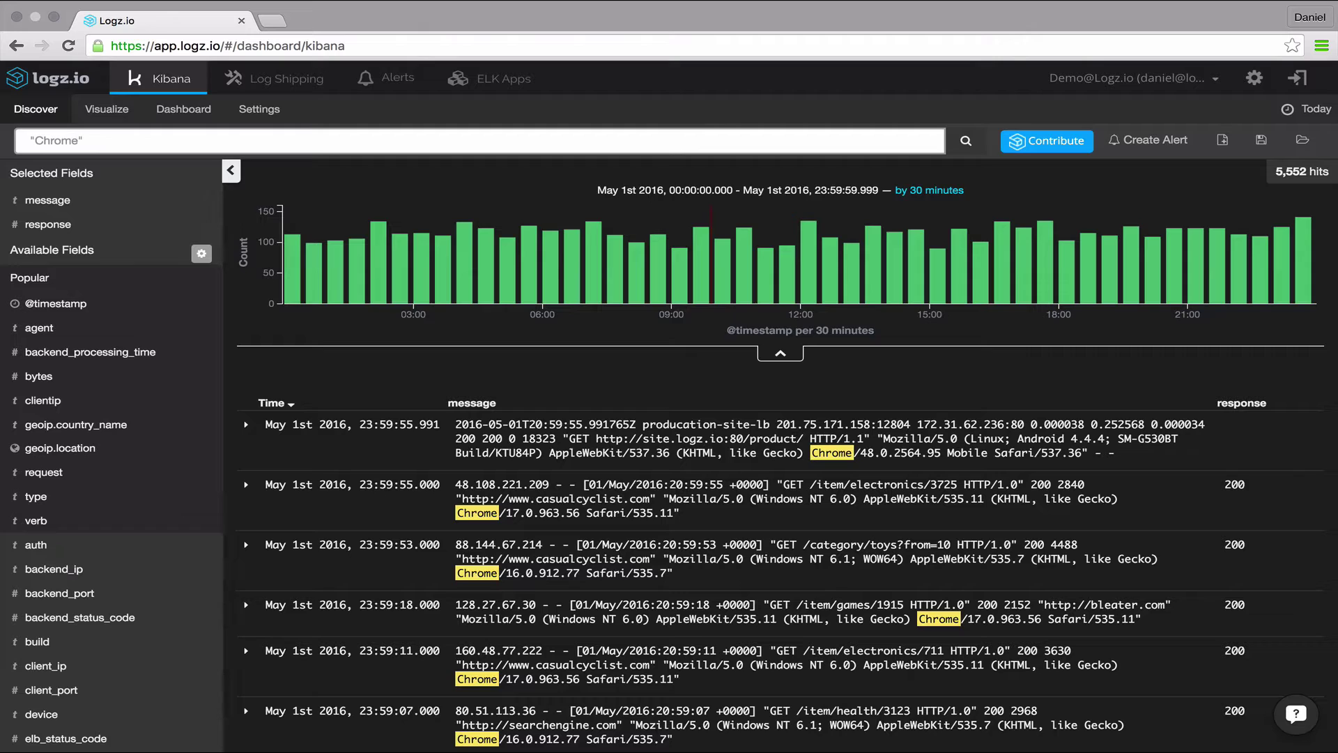
Step: Clear the Chrome query to show all logs, then filter with response:200 for 21,000 hits
click(83, 140)
key(BackSpace)
key(BackSpace)
key(BackSpace)
key(BackSpace)
key(BackSpace)
key(BackSpace)
key(BackSpace)
key(BackSpace)
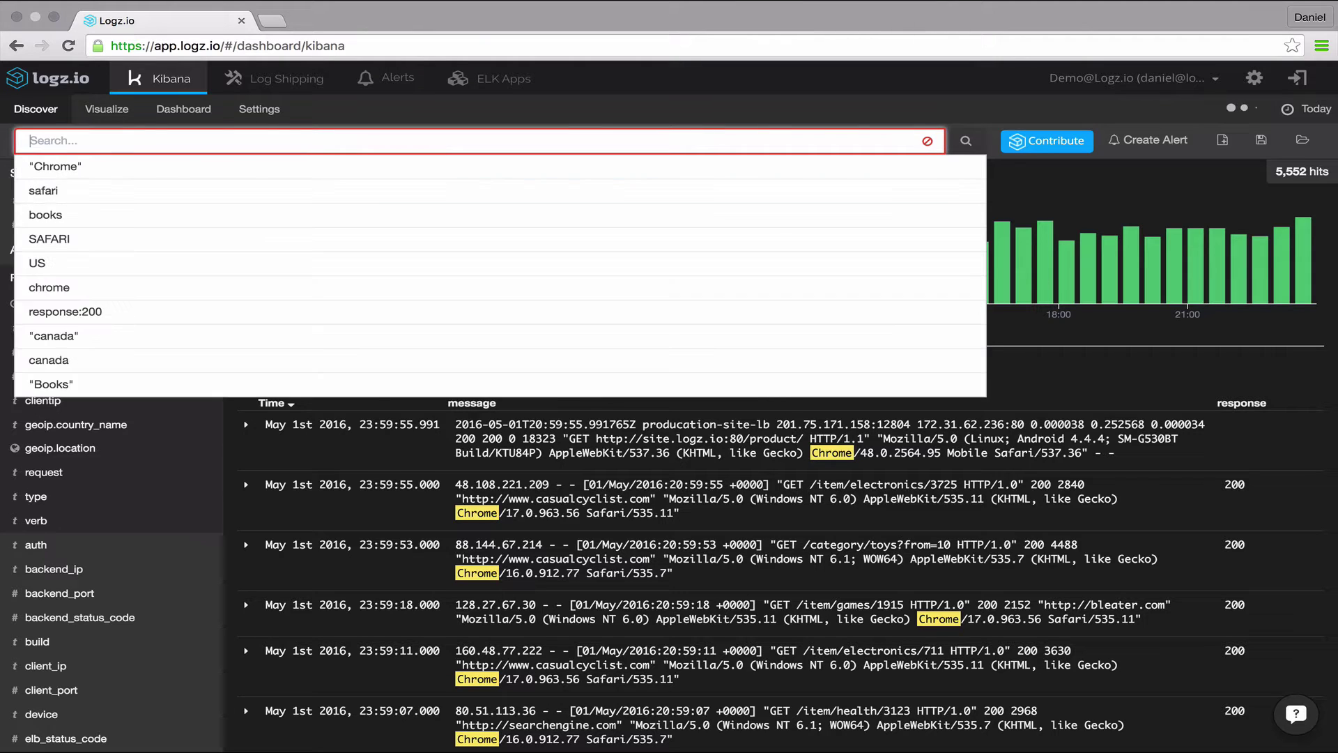
key(Return)
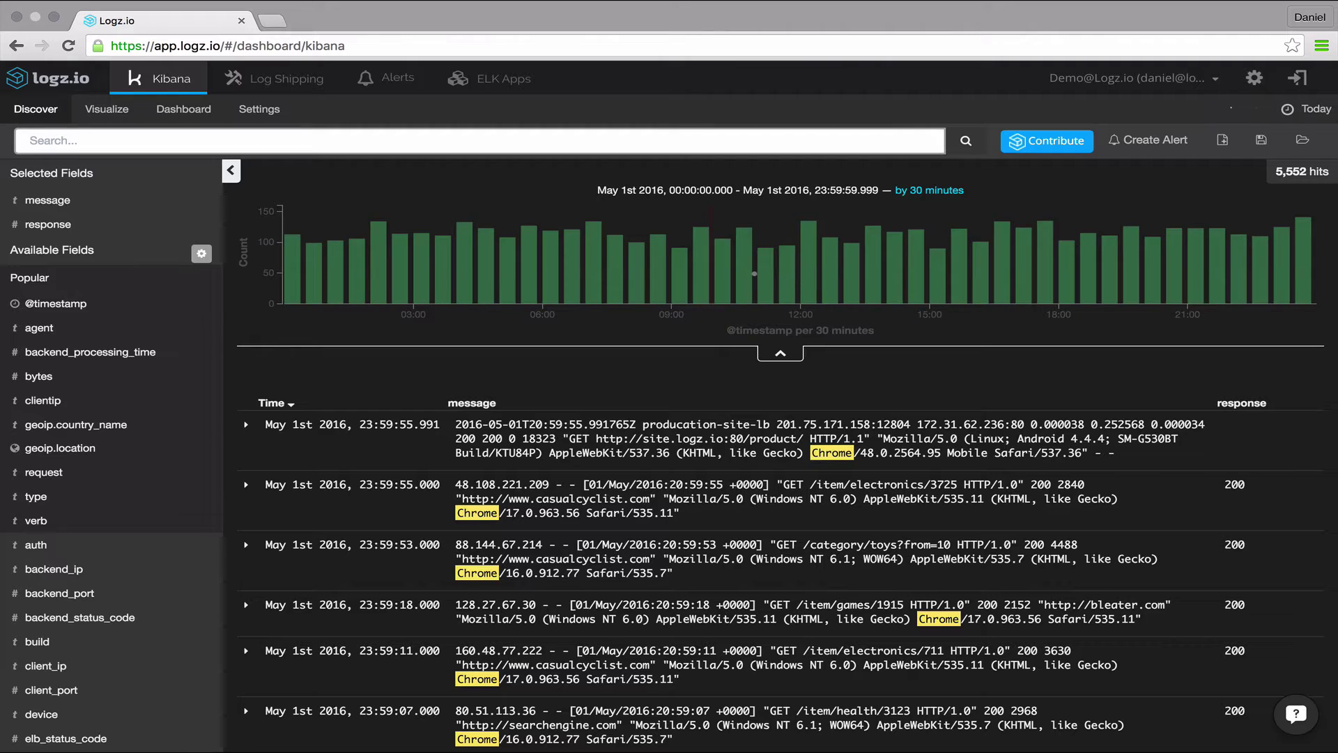
text(re)
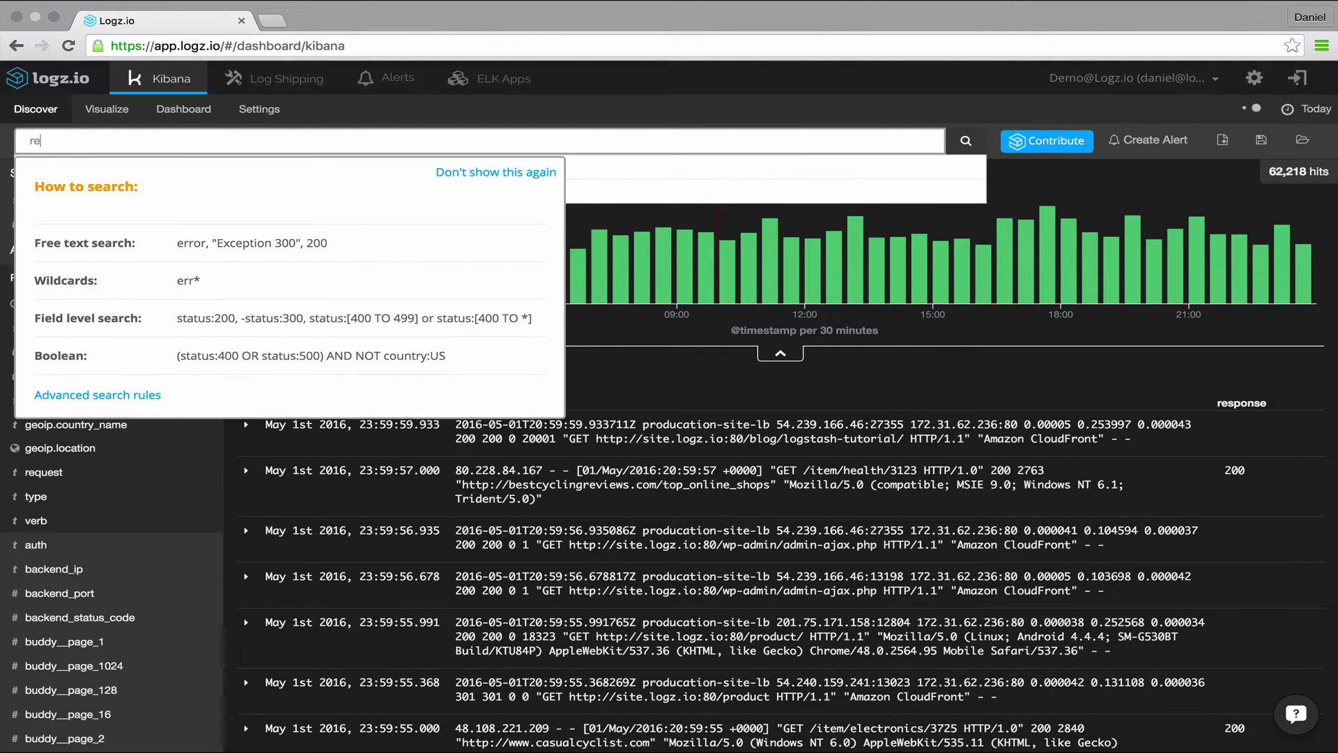
text(sponse:)
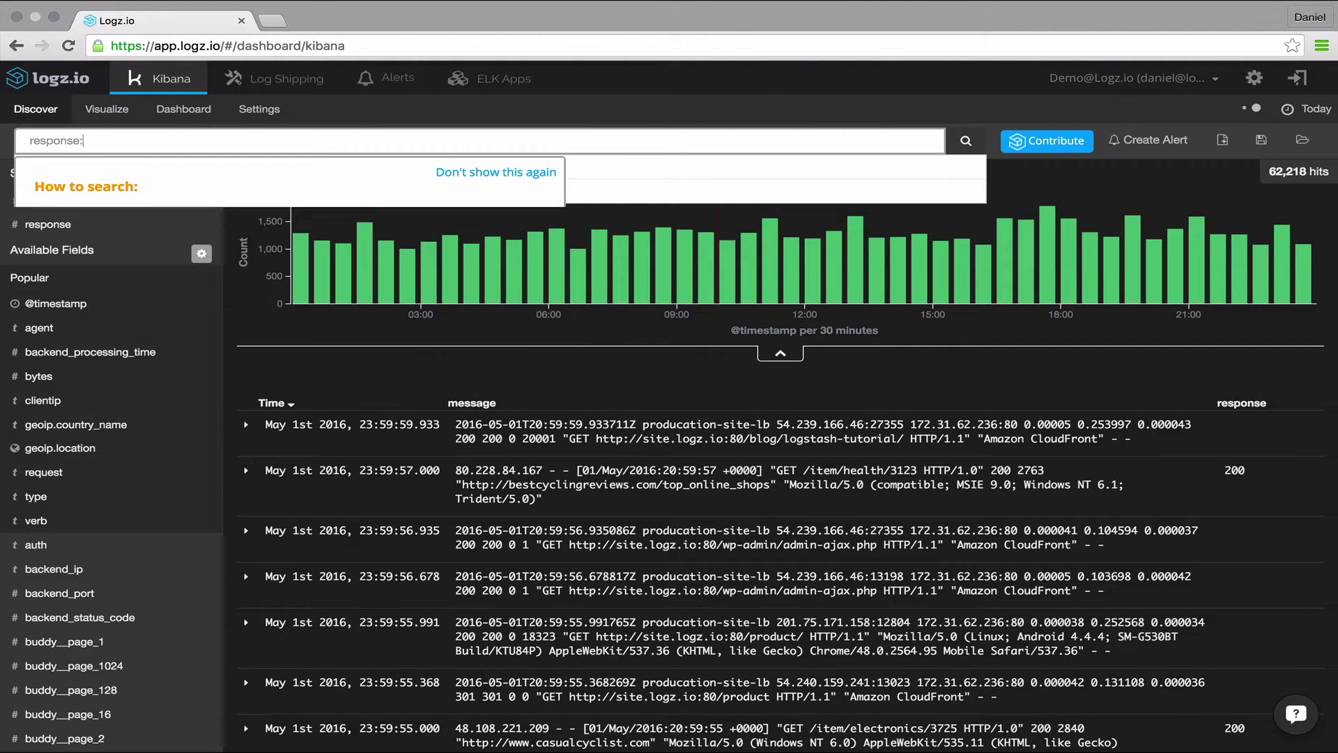
text(200)
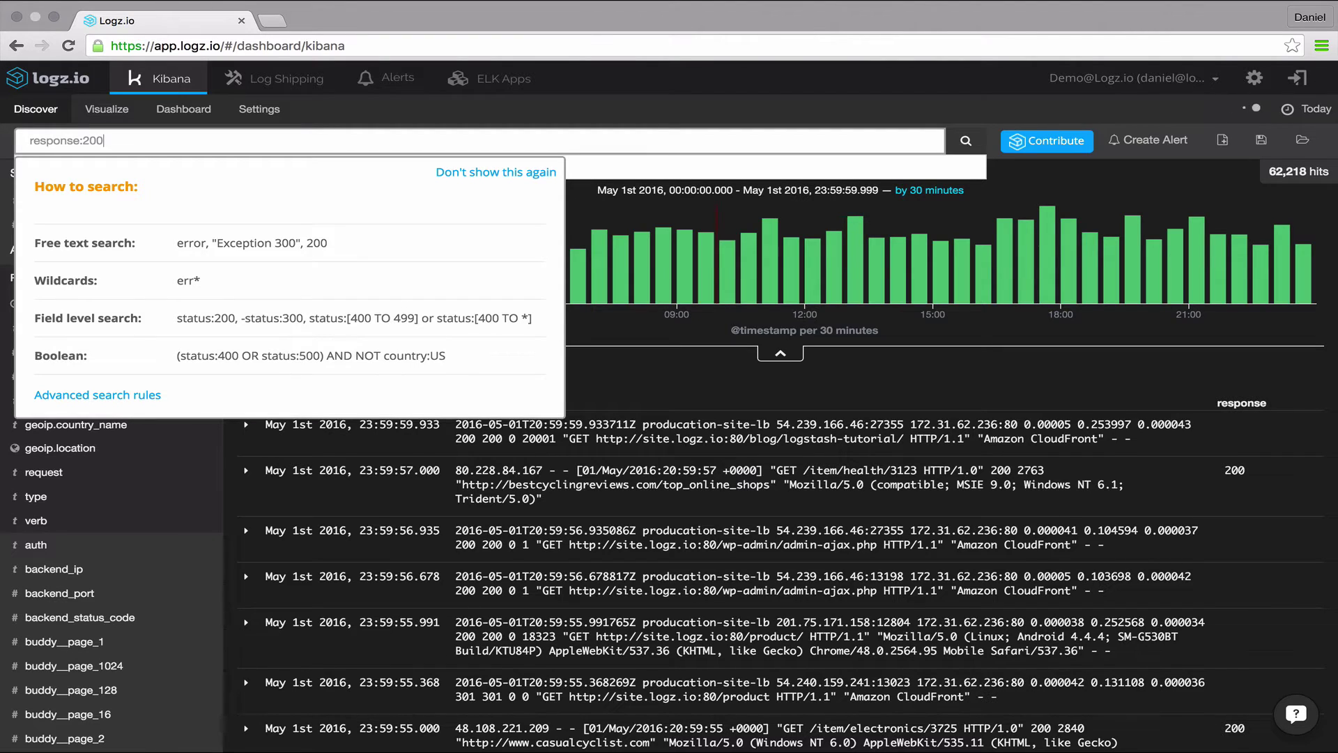
key(Return)
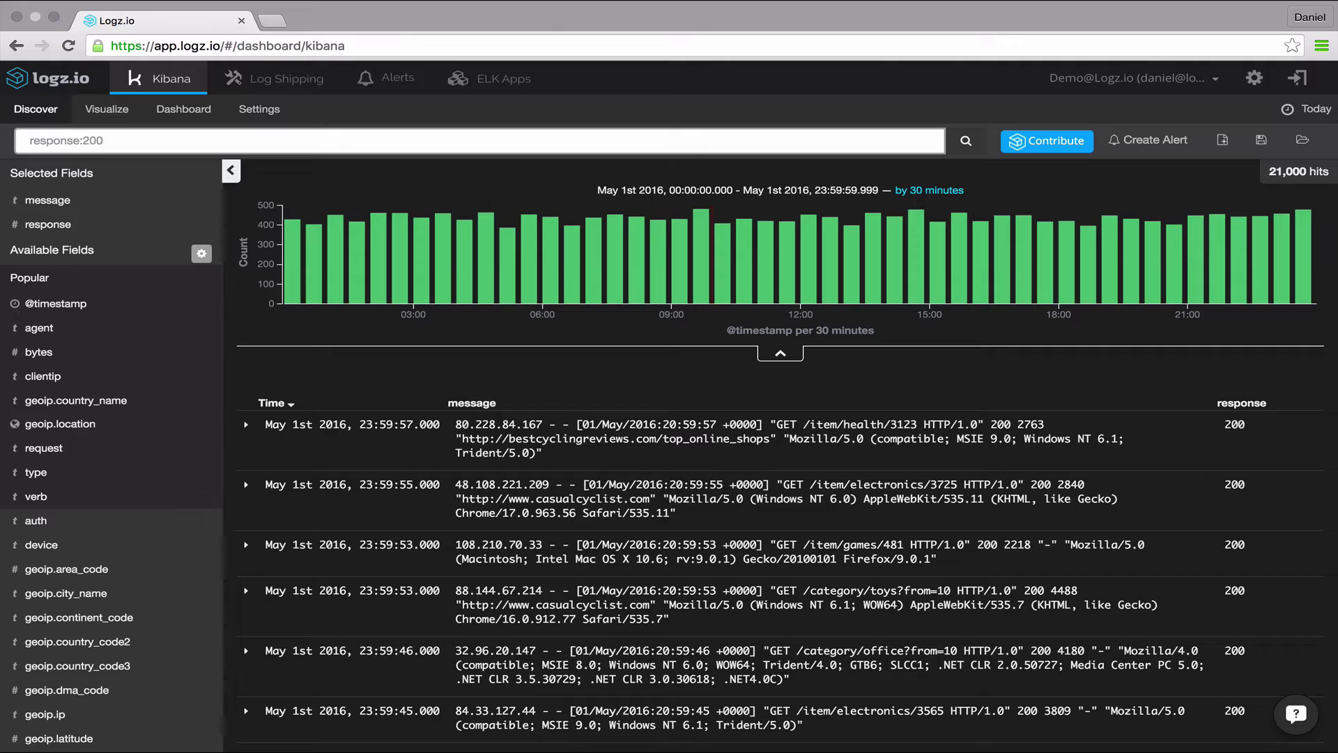
Step: Query name:chrome, which finds nothing, then name:Chrome, which returns 4,905 hits
key(BackSpace)
key(BackSpace)
key(BackSpace)
key(BackSpace)
key(BackSpace)
key(BackSpace)
key(BackSpace)
key(BackSpace)
key(BackSpace)
key(BackSpace)
key(BackSpace)
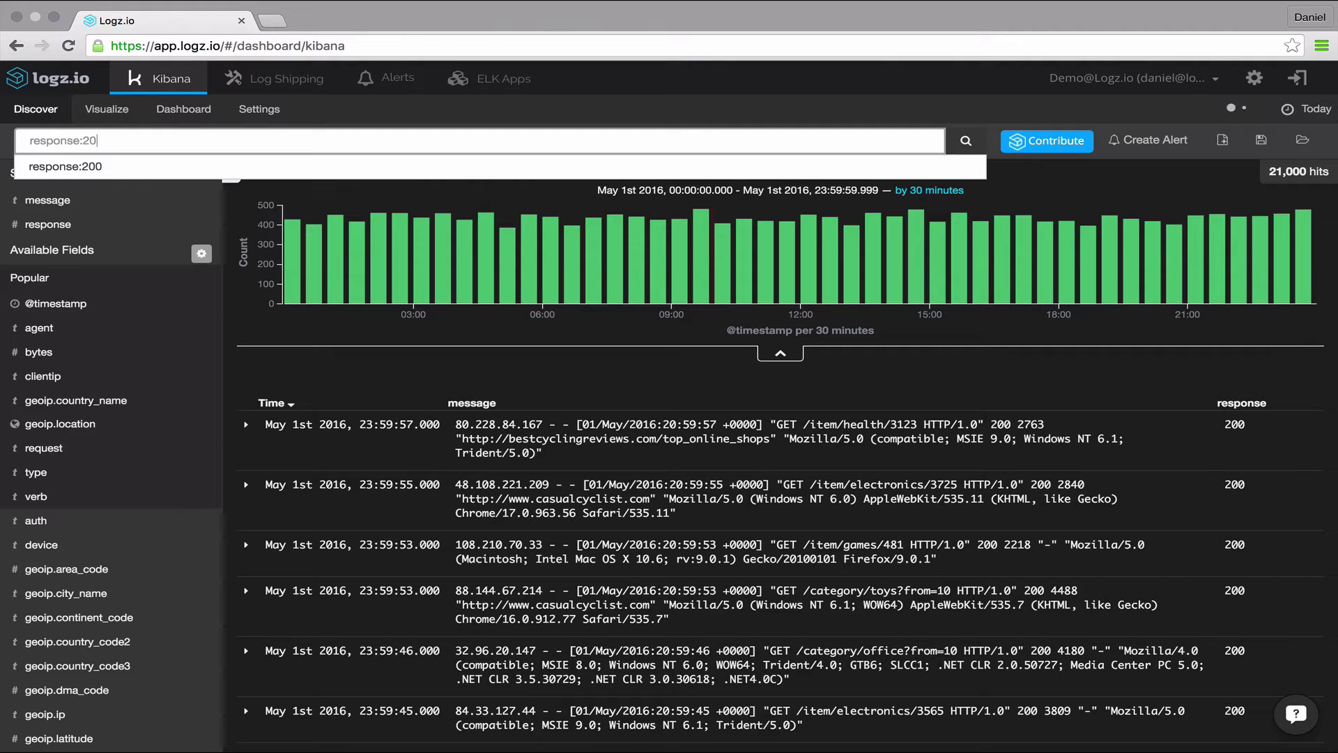
key(BackSpace)
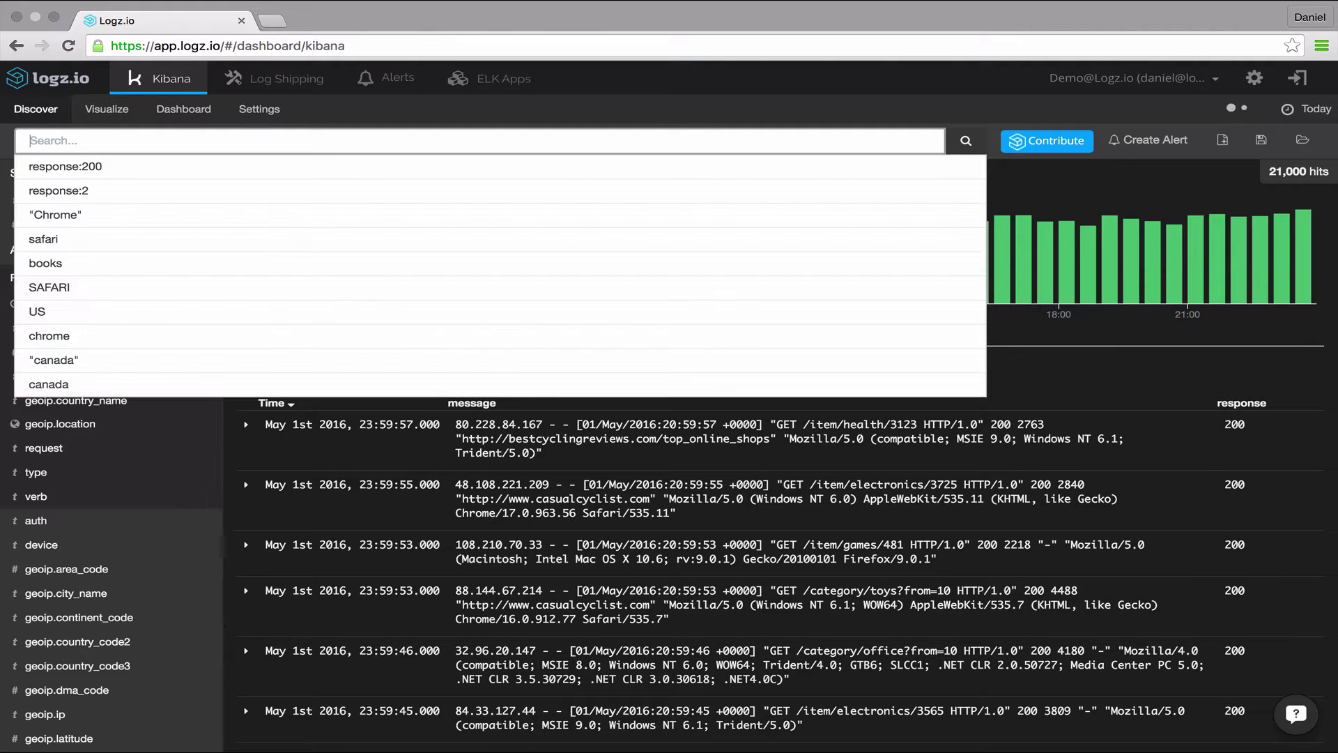
text(name:)
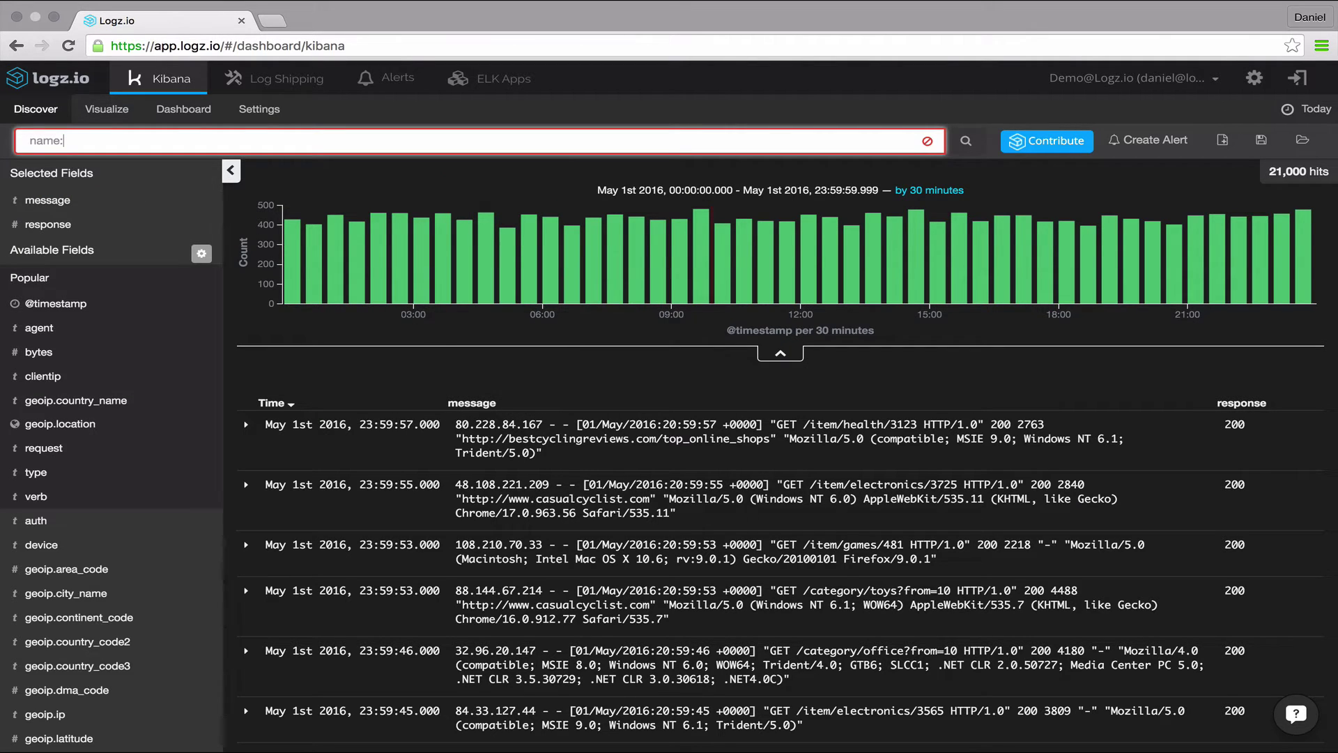
text(chrome)
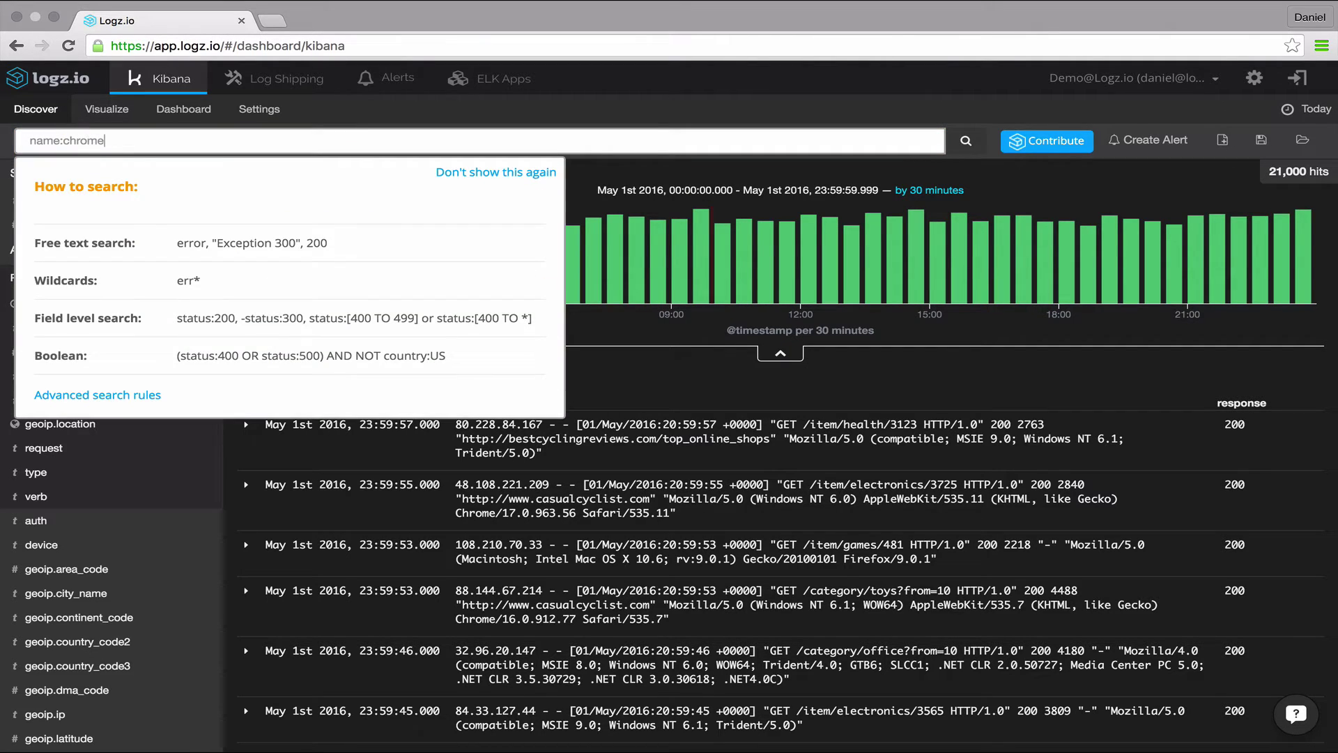
key(Return)
key(BackSpace)
key(BackSpace)
key(BackSpace)
key(BackSpace)
key(BackSpace)
key(BackSpace)
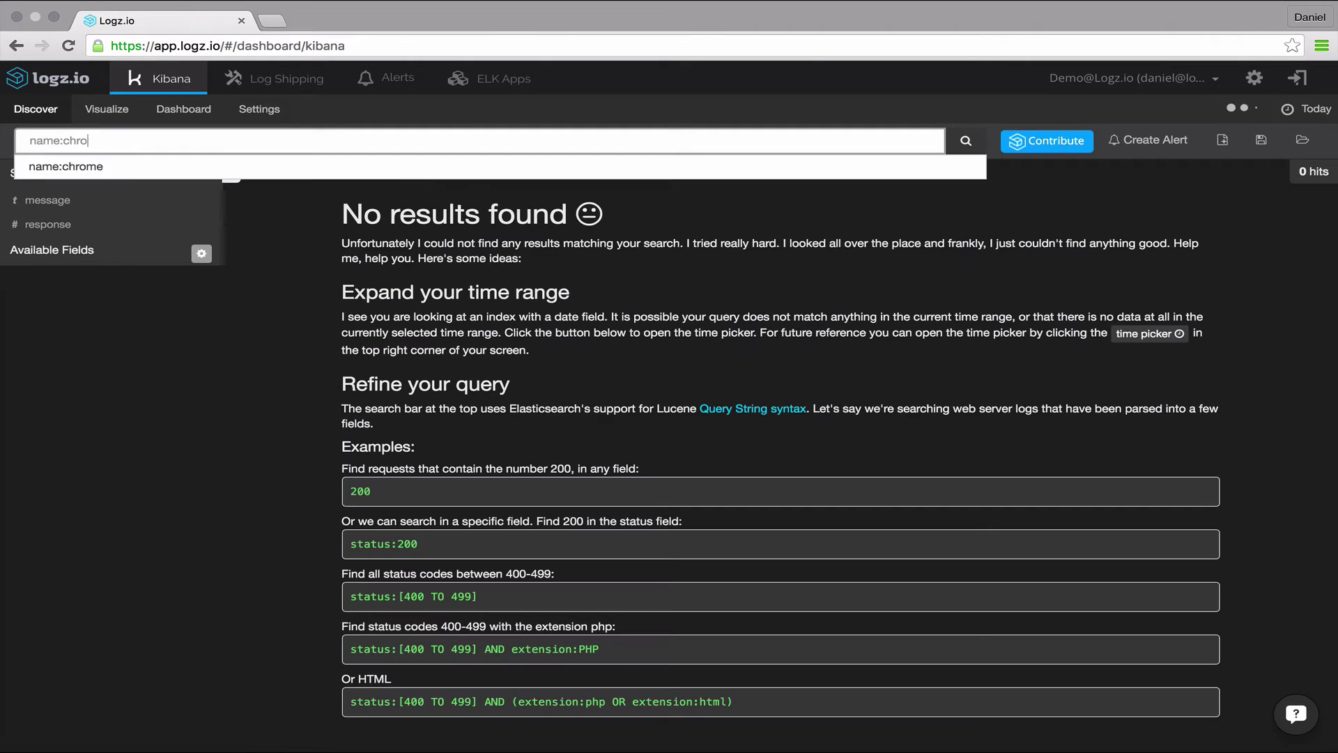
text(Chrome)
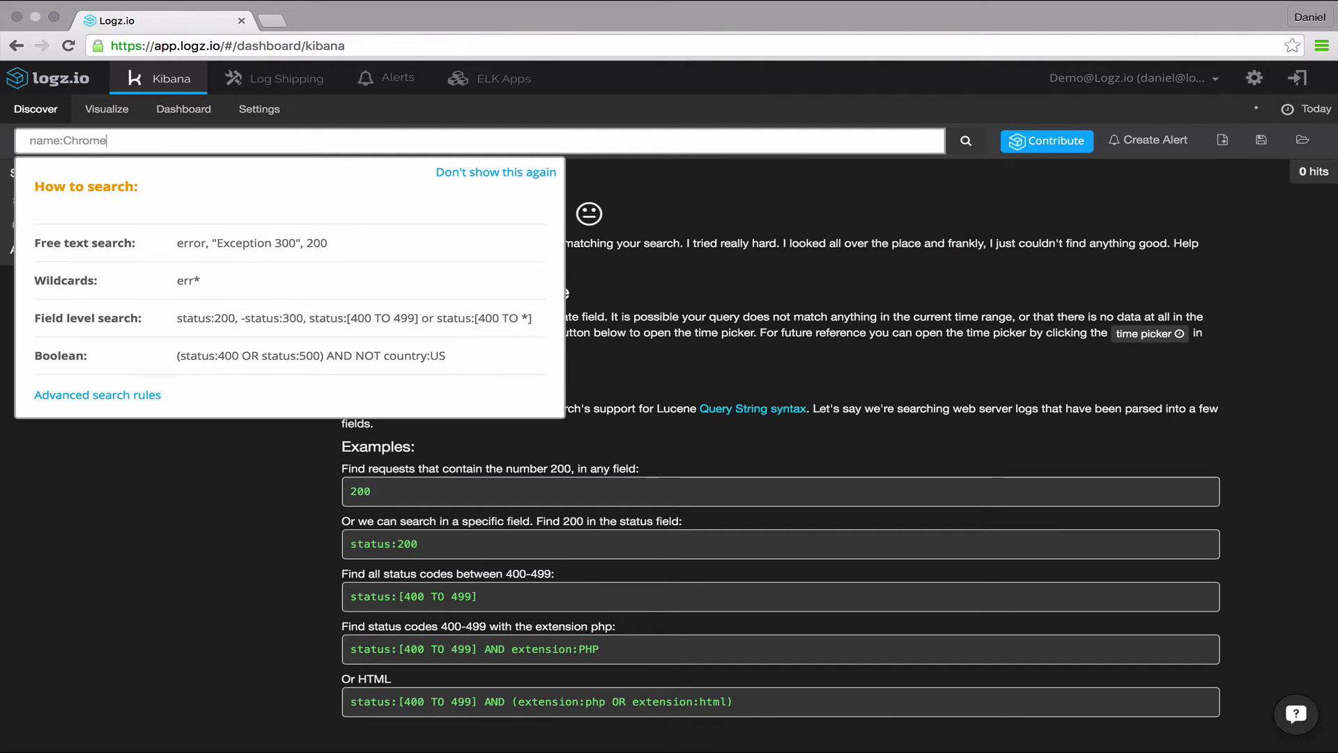
key(Return)
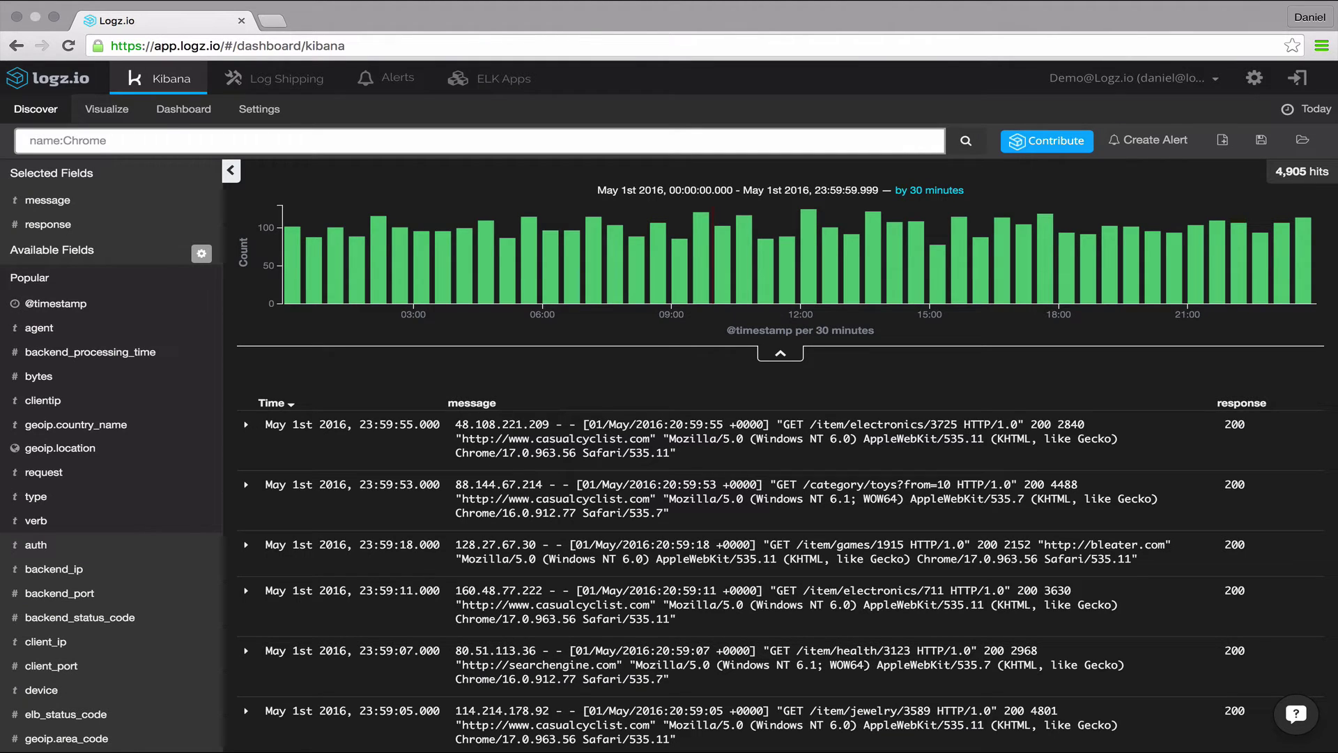
Step: Check the index pattern's field list in Kibana settings, then return to the search results
click(253, 115)
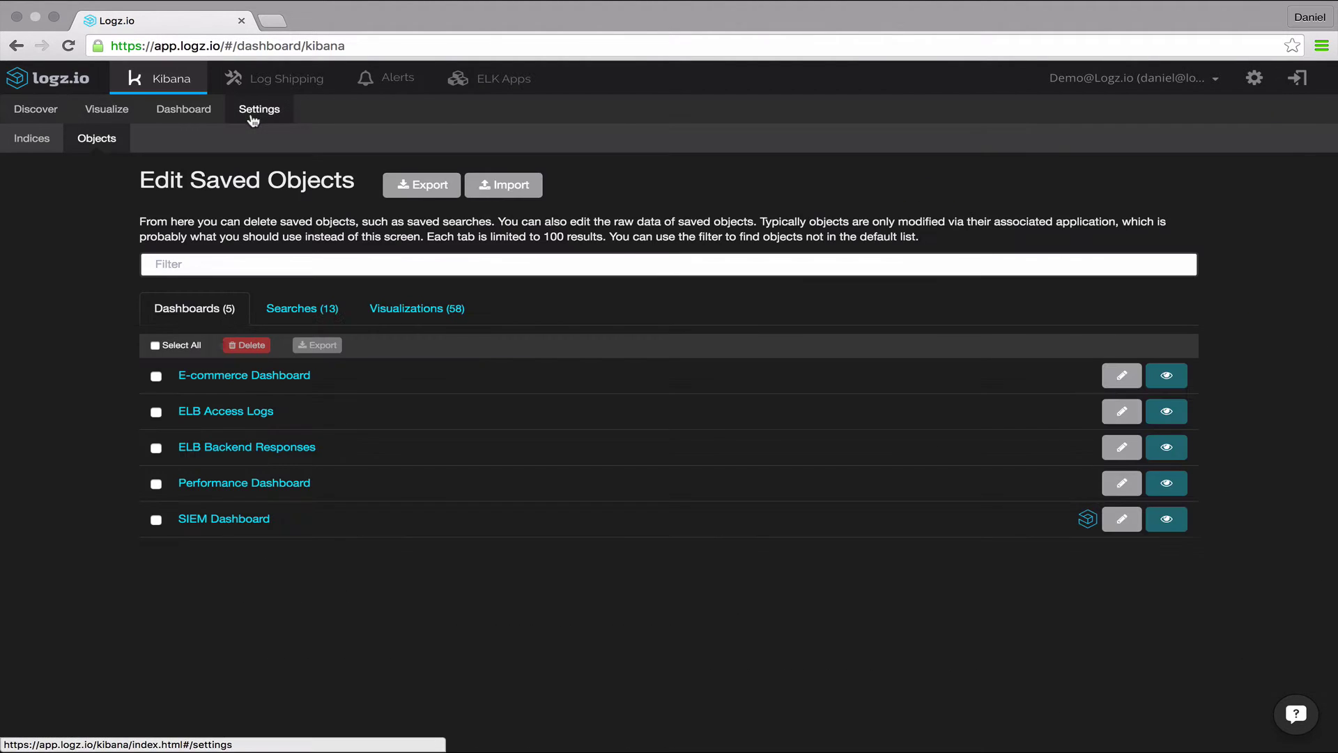
click(53, 140)
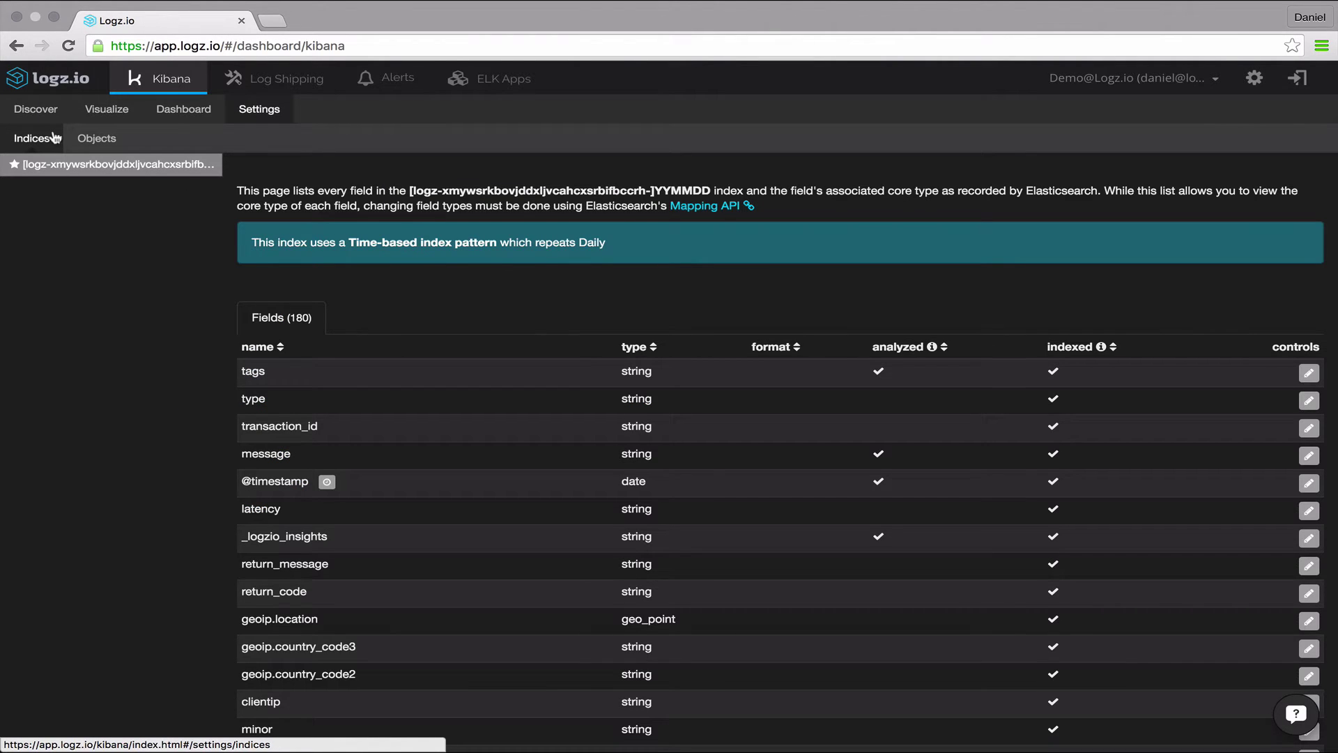
click(46, 115)
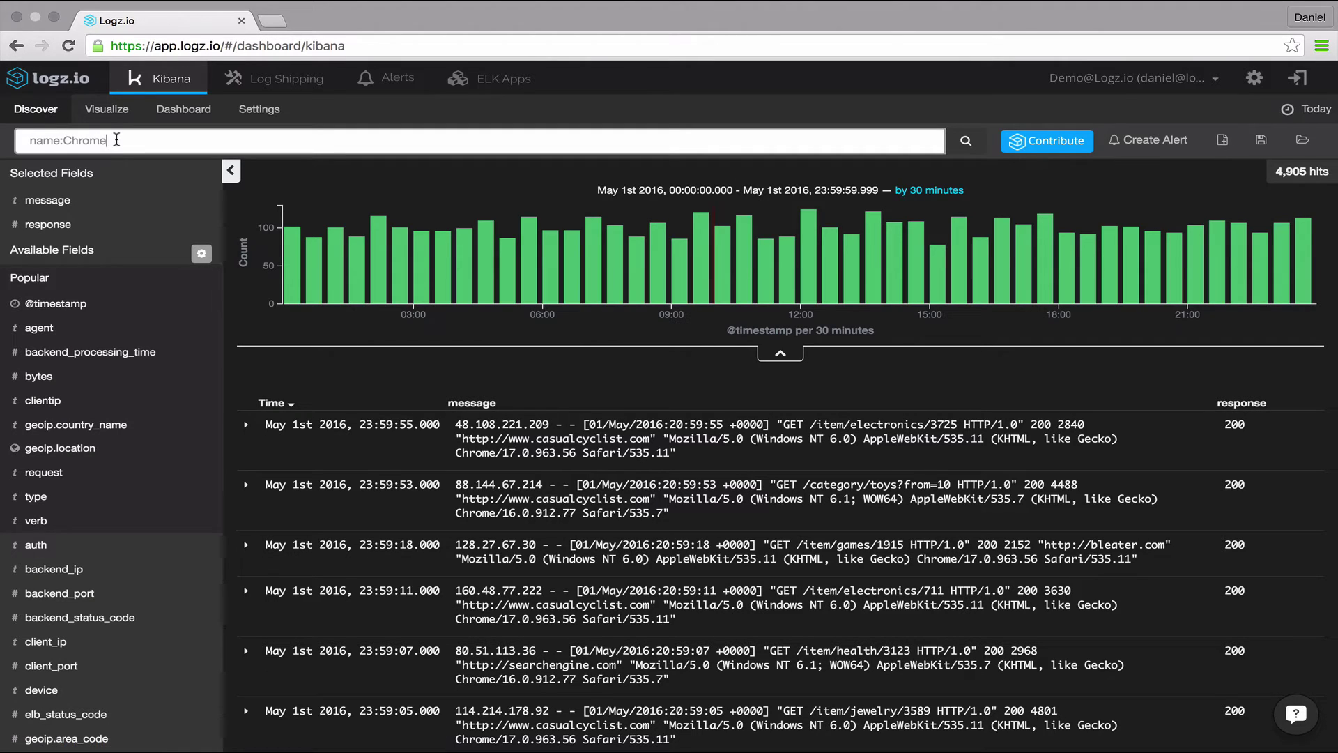
Step: Replace the query with response:[400 TO 500], fixing the closing bracket, to get 1,033 hits
drag(117, 140, 25, 141)
text(res)
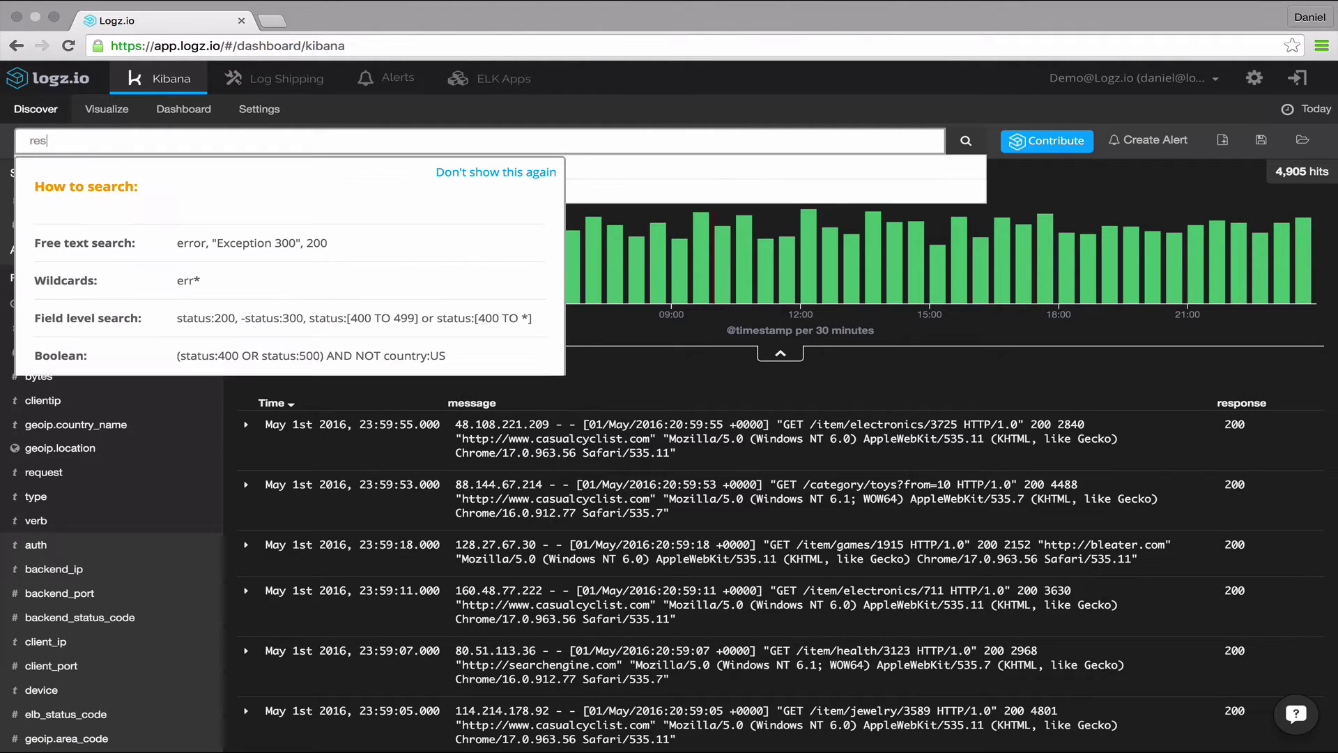
text(ponse:[)
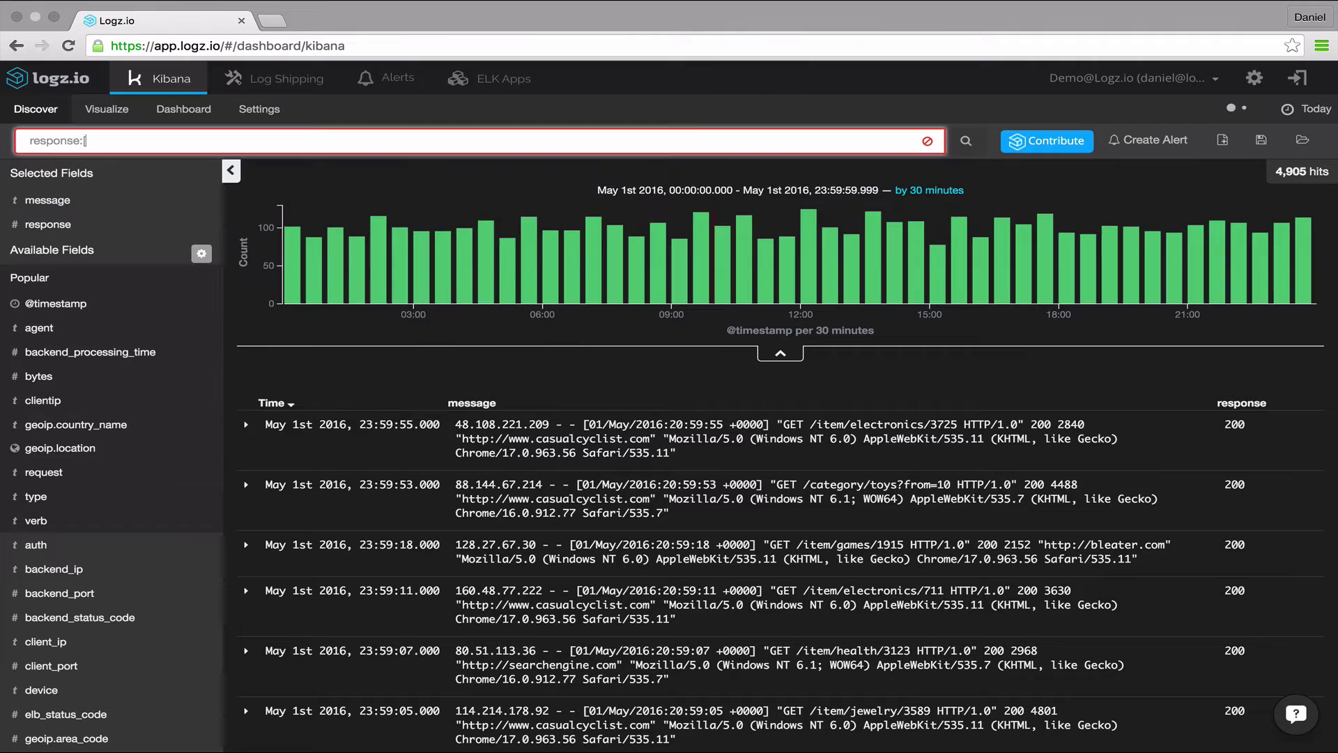
text(400 TO)
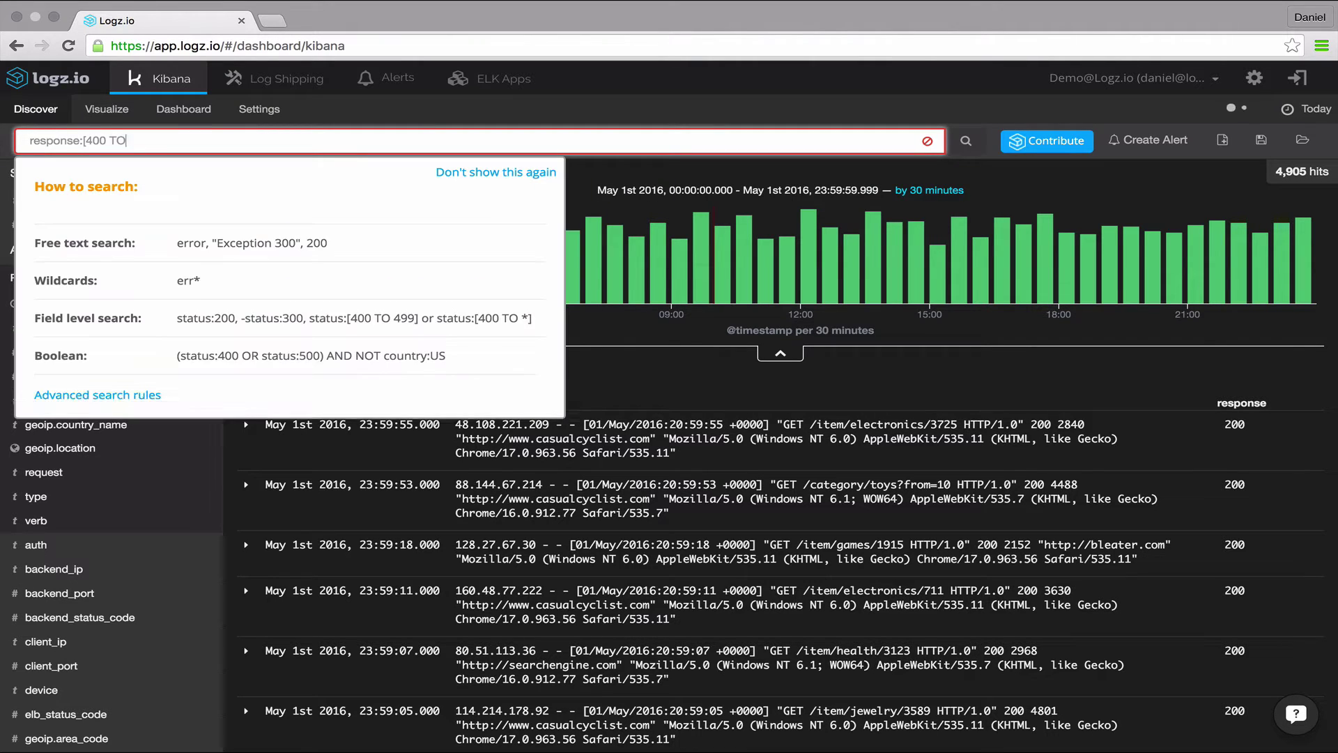
text( 500])
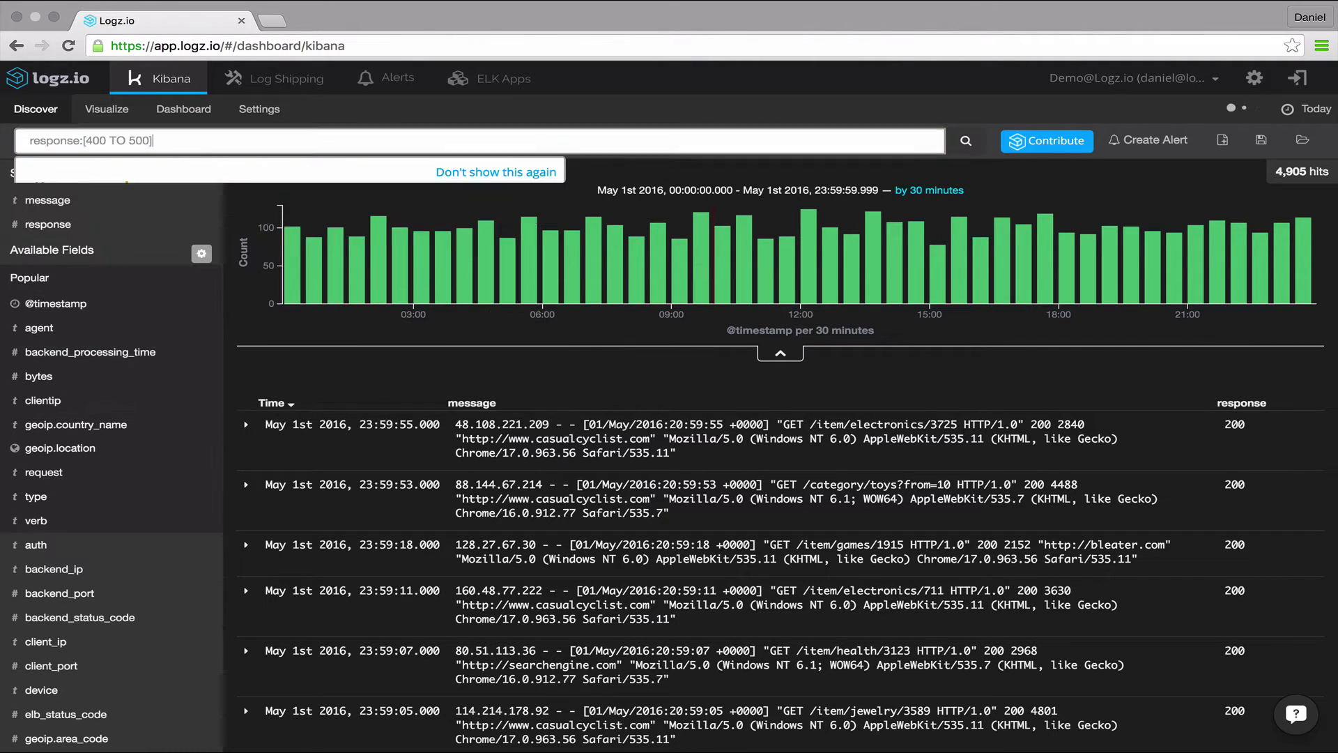
key(Return)
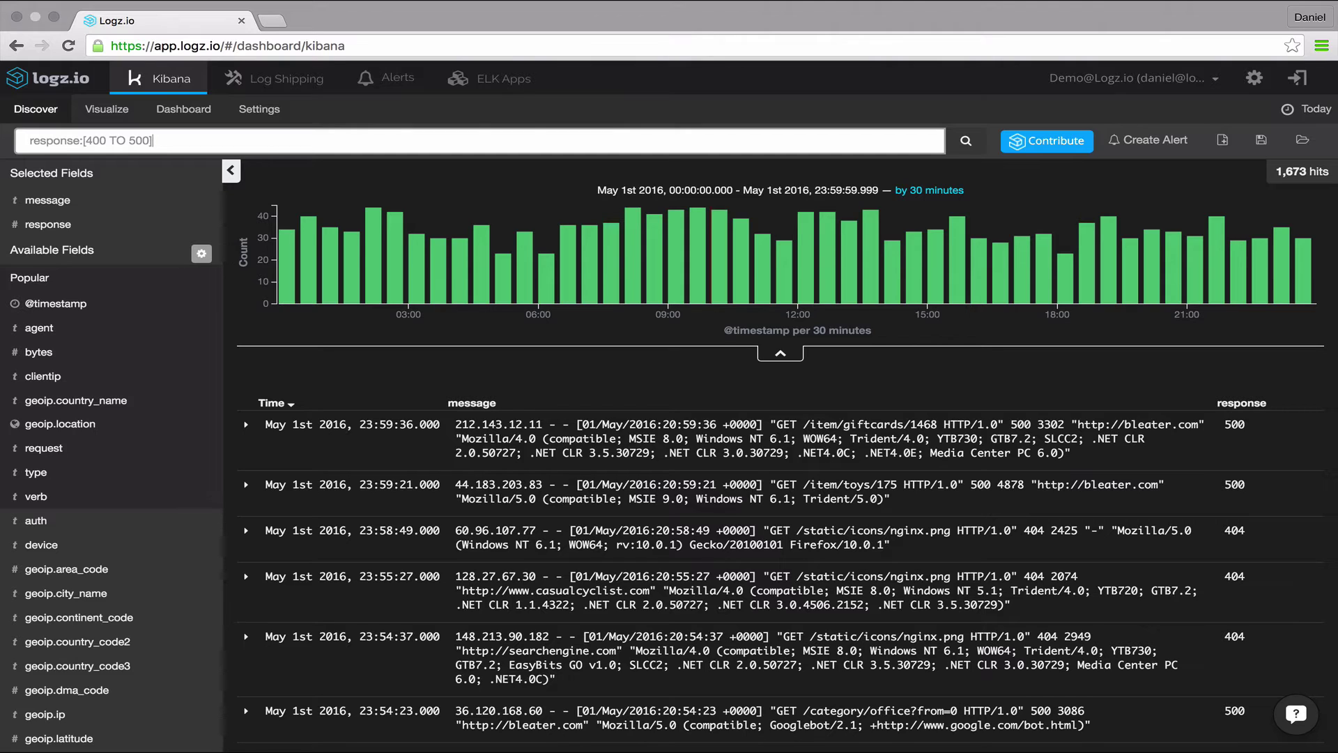
key(BackSpace)
text(])
key(Return)
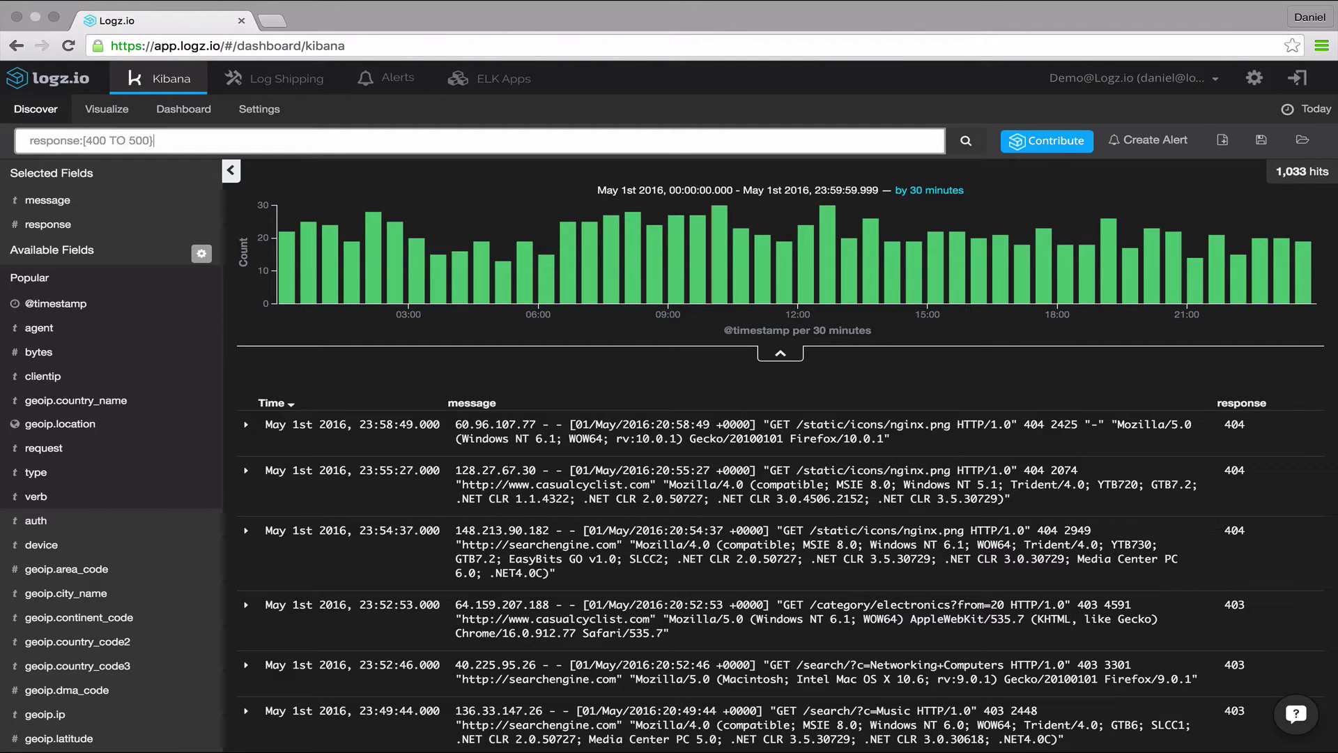
Step: Make the range open-ended as response:[400 TO *], returning 1,763 hits
key(BackSpace)
key(BackSpace)
key(BackSpace)
key(BackSpace)
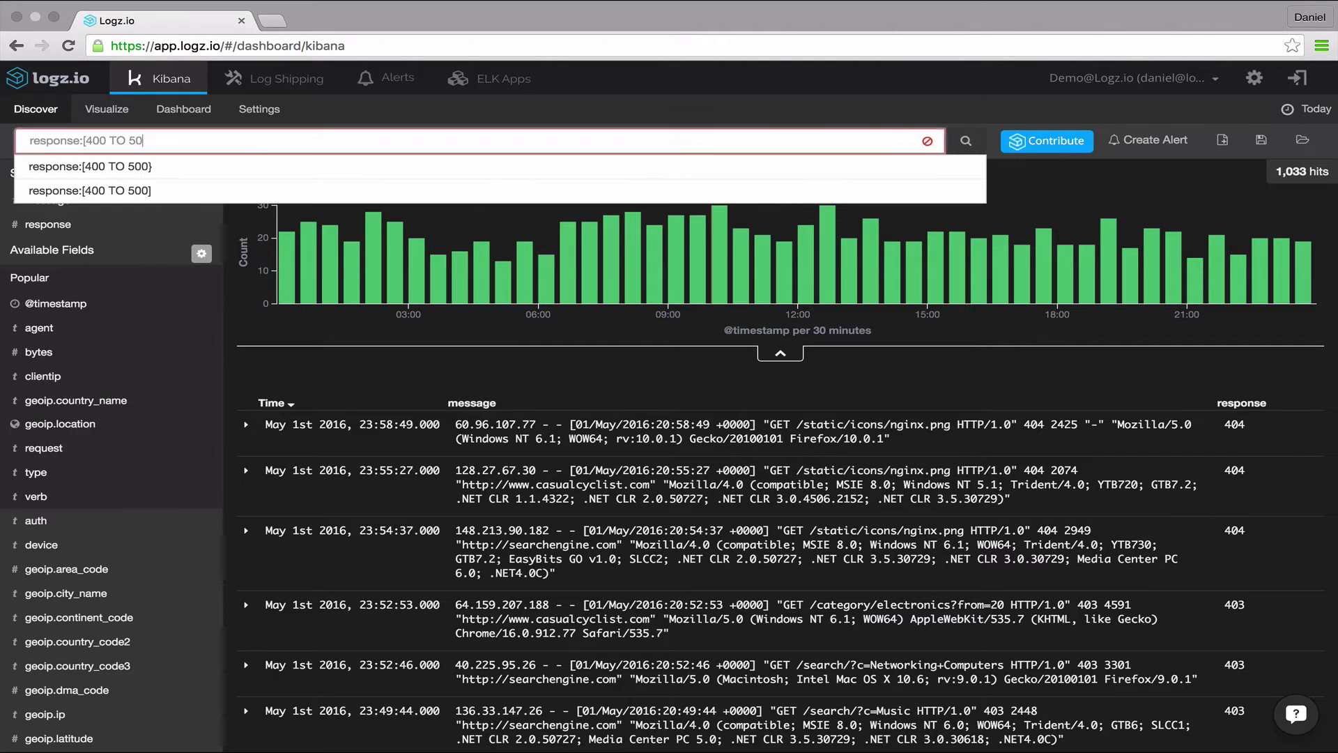
text(*])
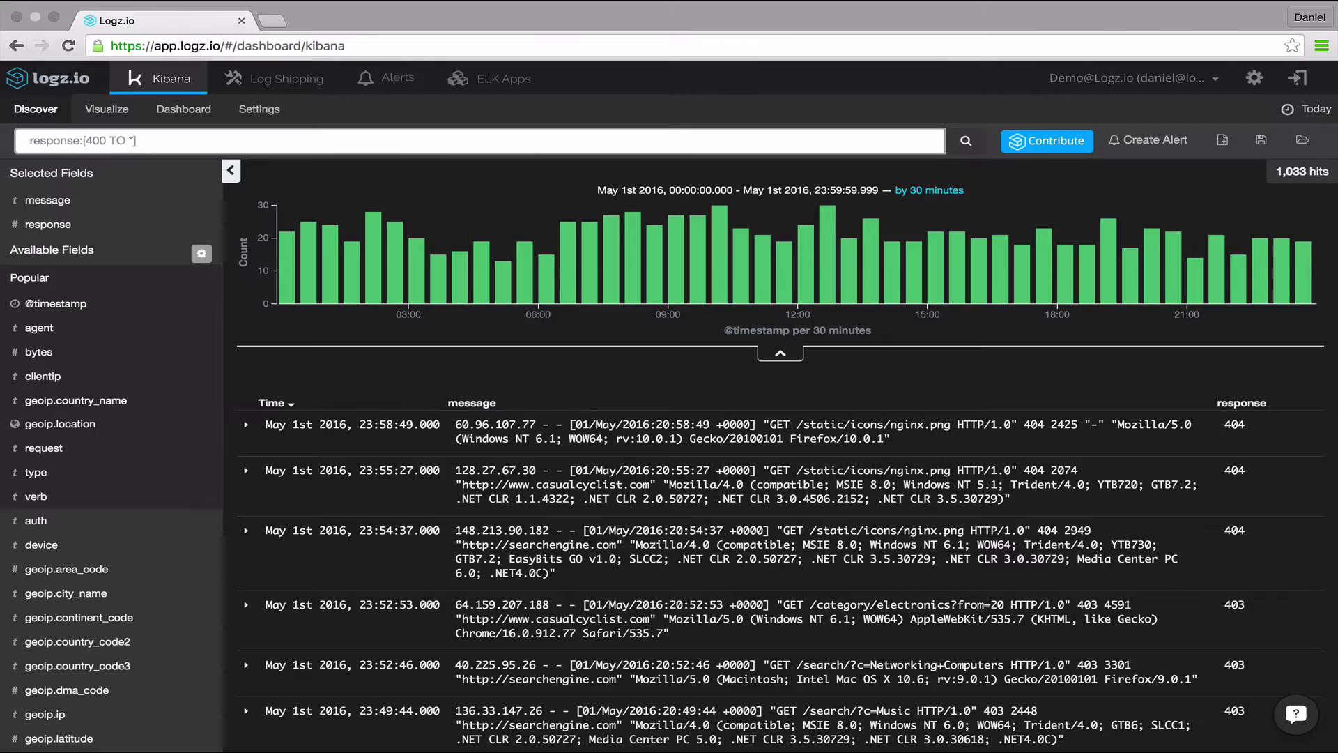
key(Return)
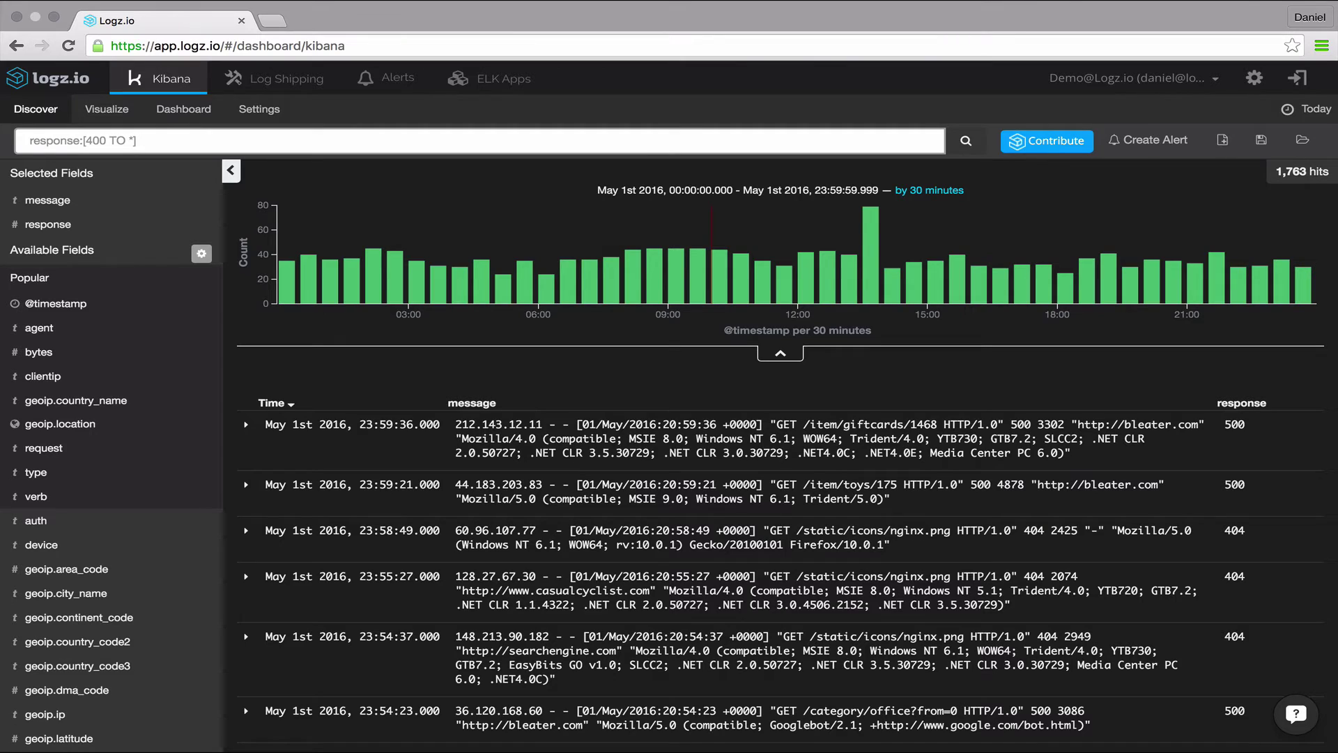
Step: Replace the range query with the wildcard query message:Chr??e
key(BackSpace)
key(BackSpace)
key(BackSpace)
key(BackSpace)
key(BackSpace)
key(BackSpace)
key(BackSpace)
key(BackSpace)
key(BackSpace)
key(BackSpace)
key(BackSpace)
key(BackSpace)
key(BackSpace)
key(BackSpace)
key(BackSpace)
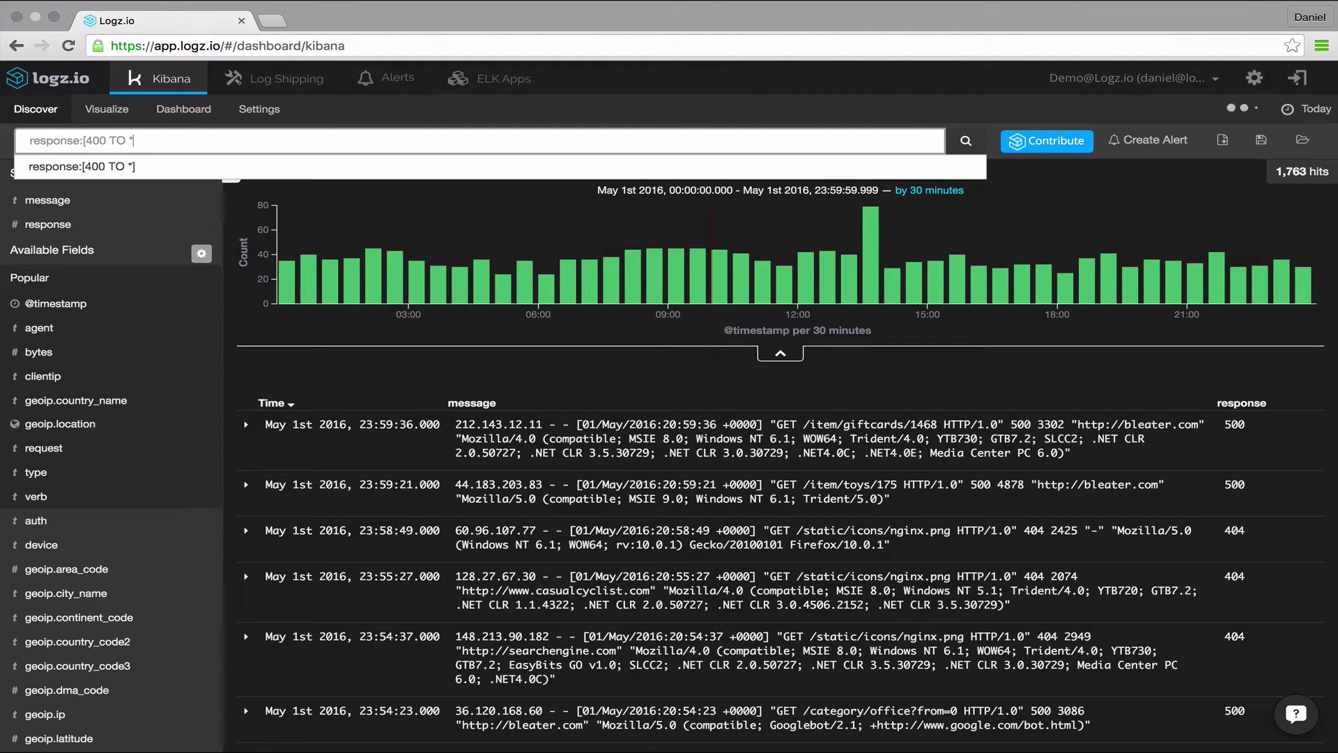
key(BackSpace)
key(BackSpace)
key(BackSpace)
key(BackSpace)
text(mes)
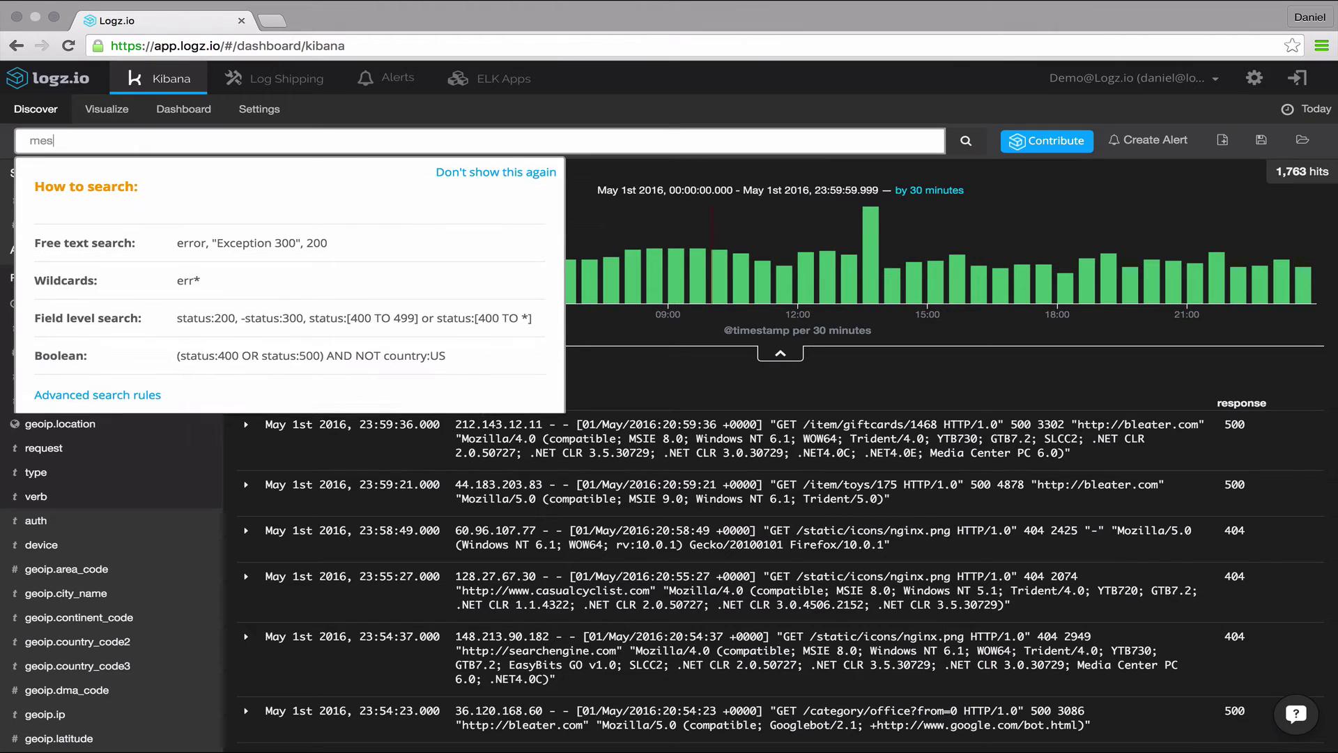
text(sage:)
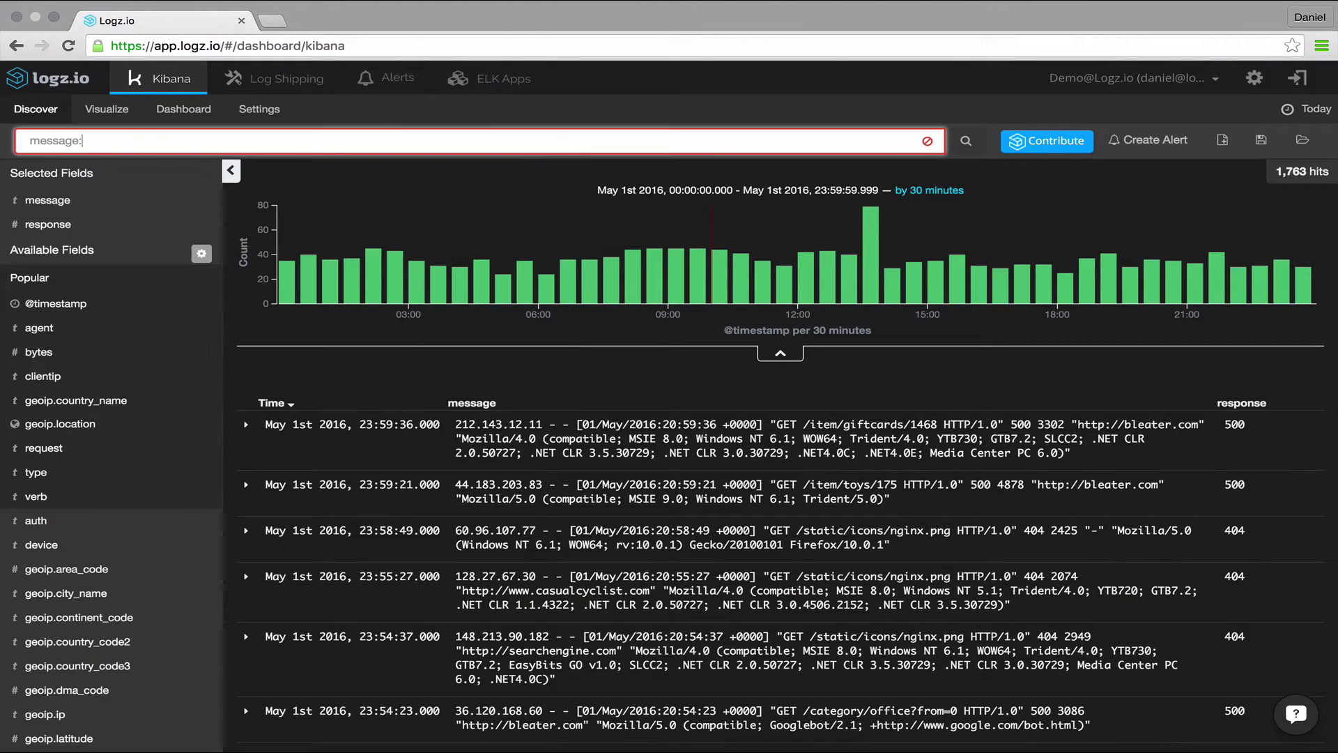
text(Chr?)
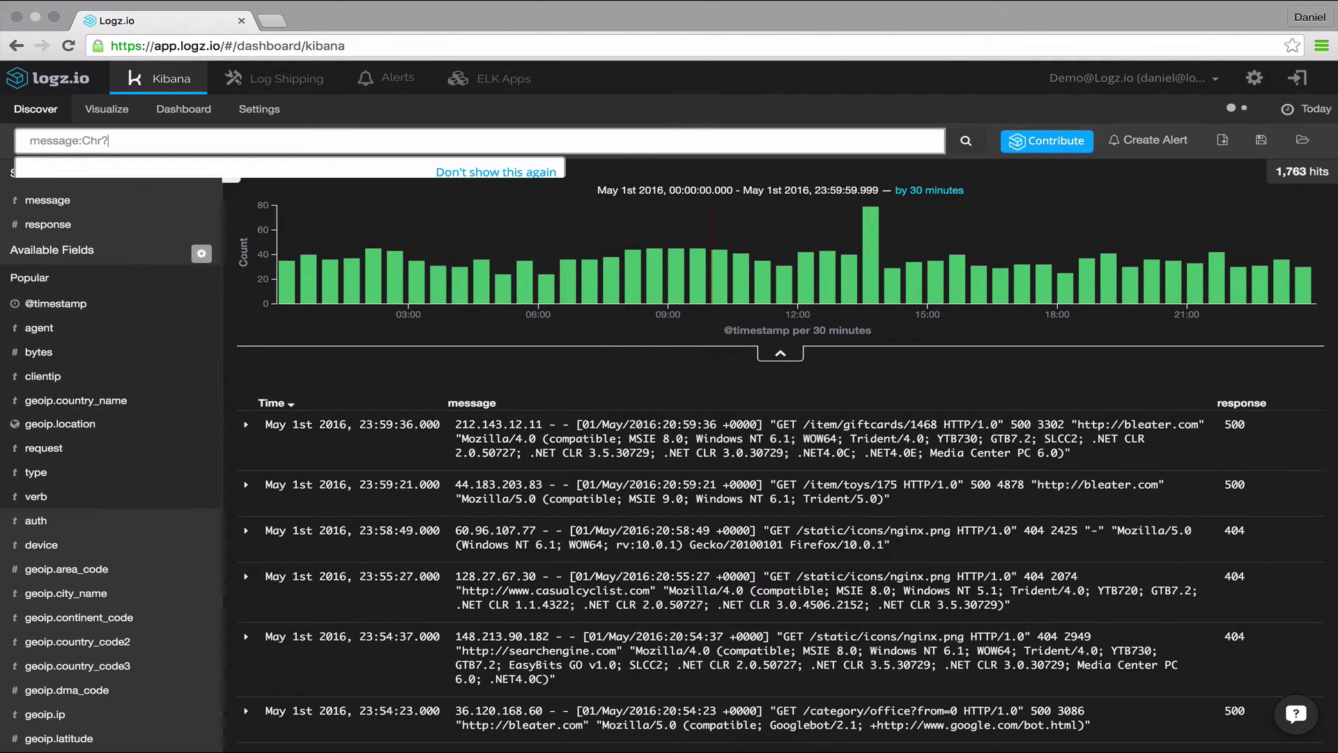
text(?e)
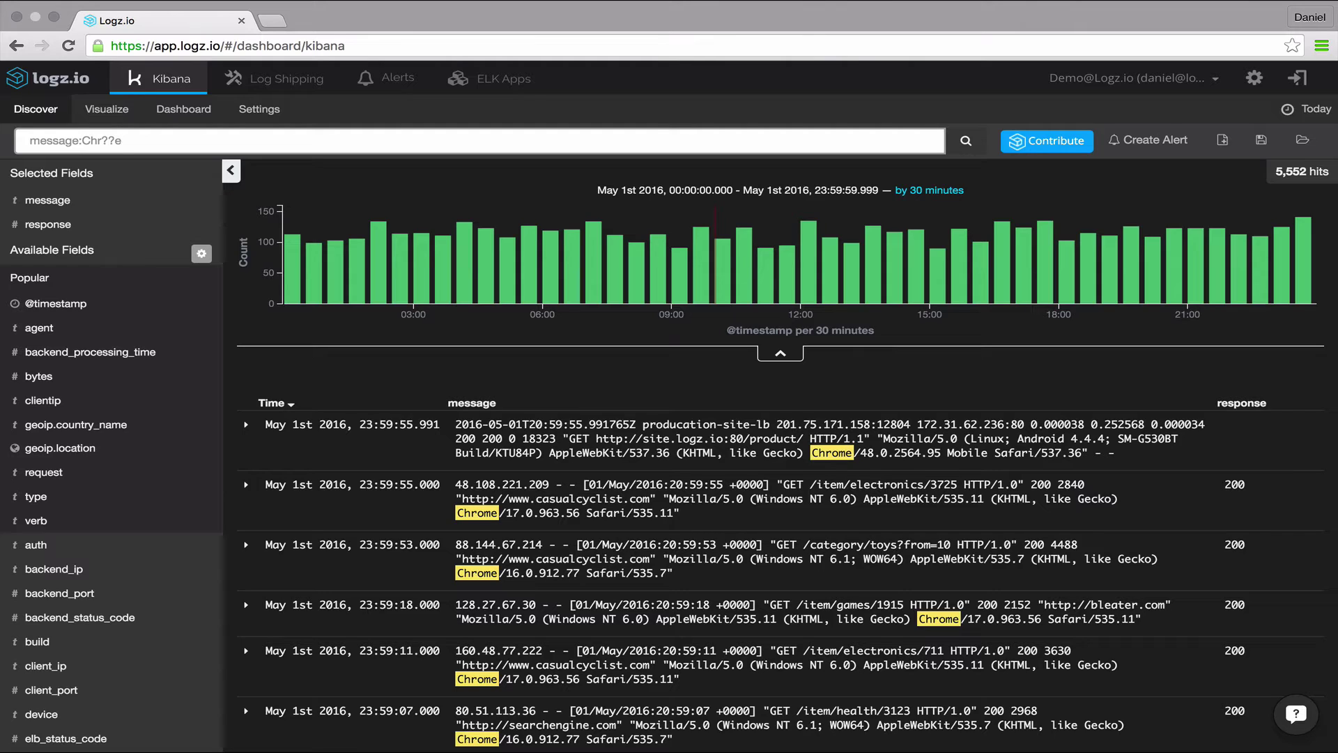
Step: Erase the message:Chr??e wildcard query
key(BackSpace)
key(BackSpace)
key(BackSpace)
key(BackSpace)
key(BackSpace)
key(BackSpace)
key(BackSpace)
key(BackSpace)
key(BackSpace)
key(BackSpace)
key(BackSpace)
key(BackSpace)
key(BackSpace)
key(BackSpace)
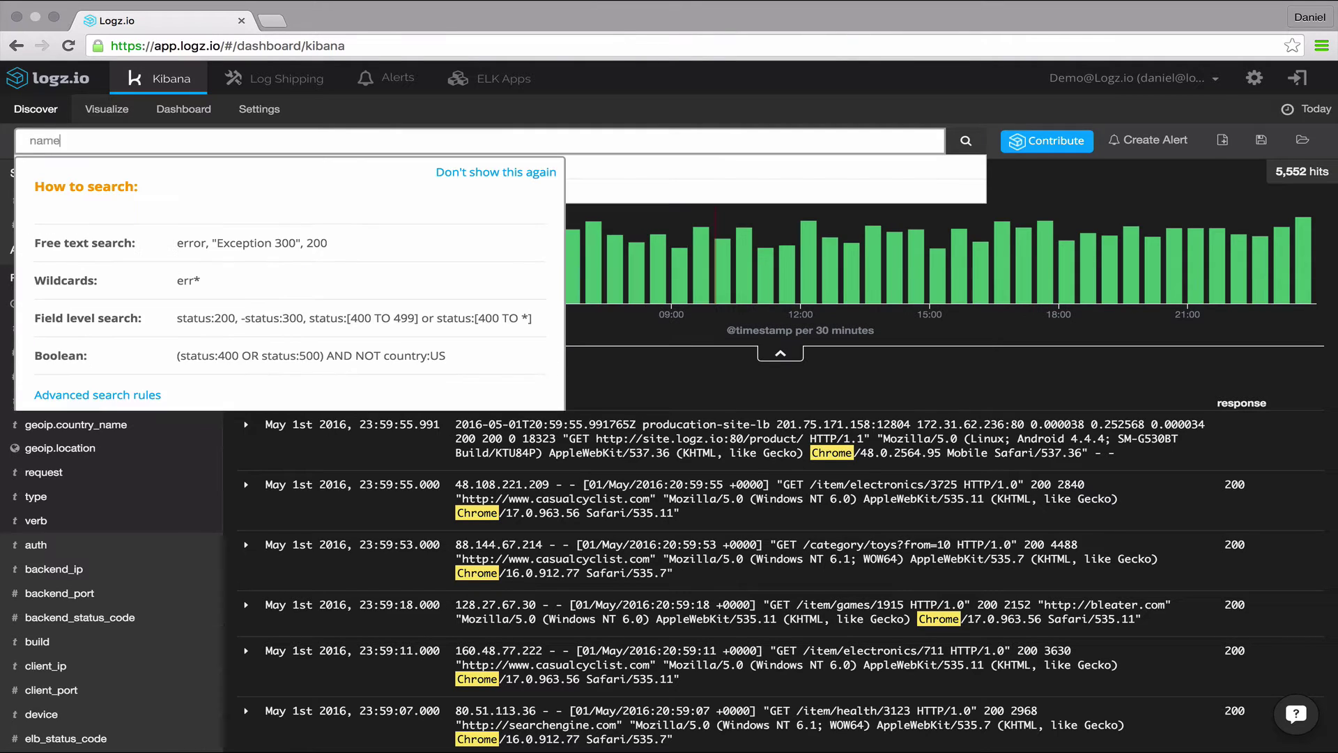
Step: Run the wildcard query name:Chr*, which returns 0 hits
text(name:Chr)
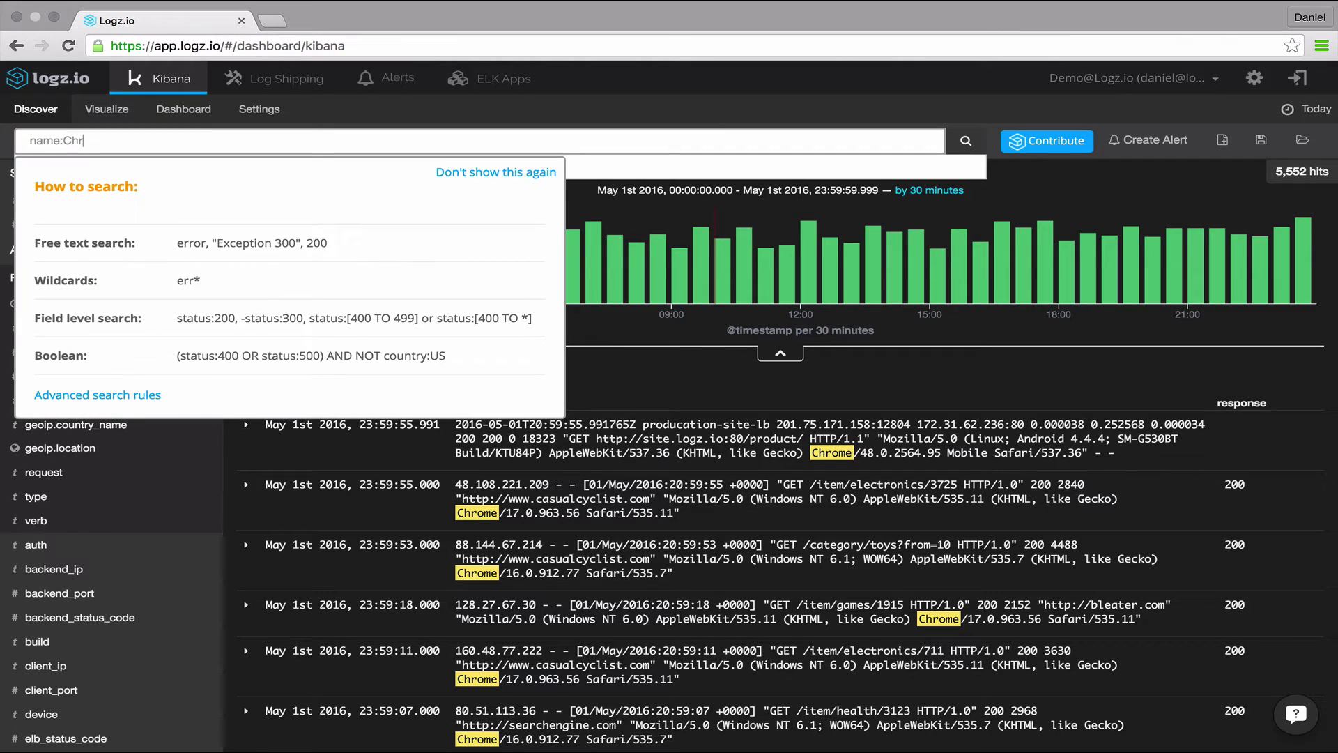
text(*)
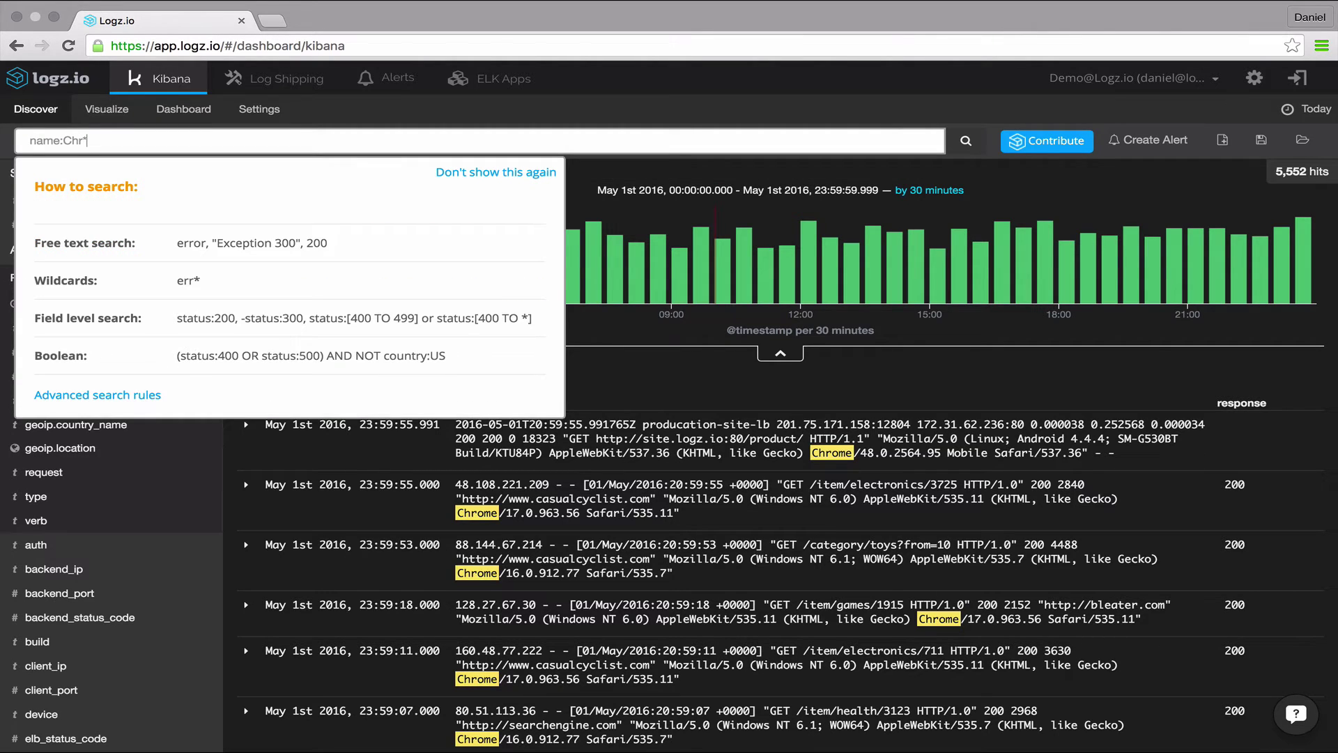
key(Return)
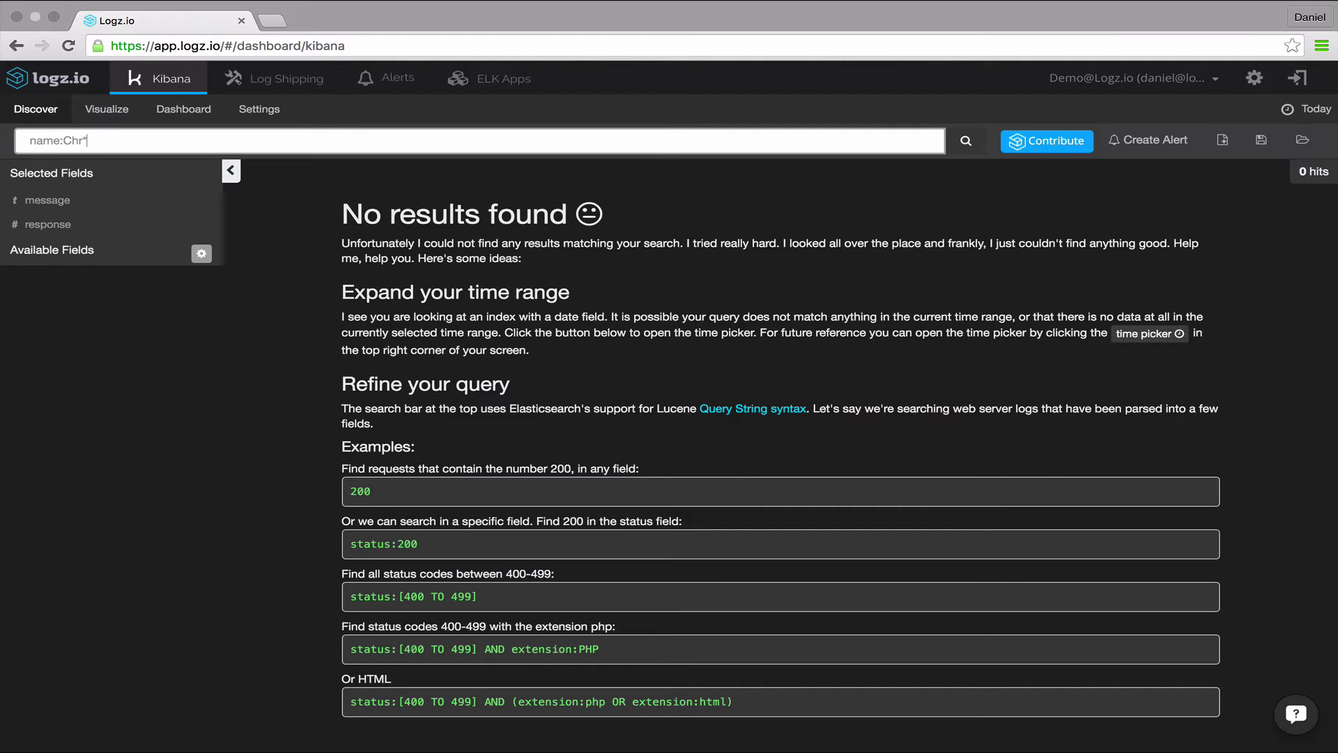
Step: Replace the query with _exists_:response, showing 22,763 logs that have a response
key(BackSpace)
key(BackSpace)
key(BackSpace)
key(BackSpace)
key(BackSpace)
key(BackSpace)
key(BackSpace)
key(BackSpace)
key(BackSpace)
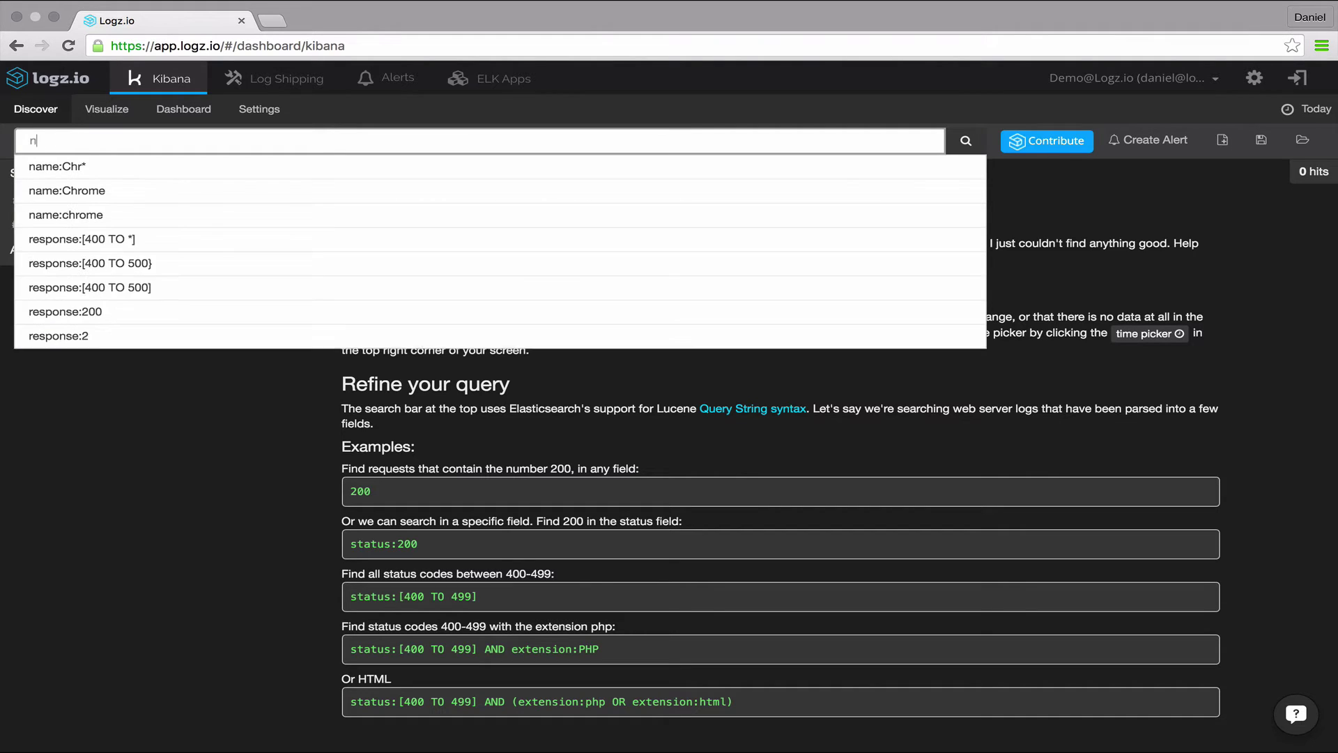
text(_ex)
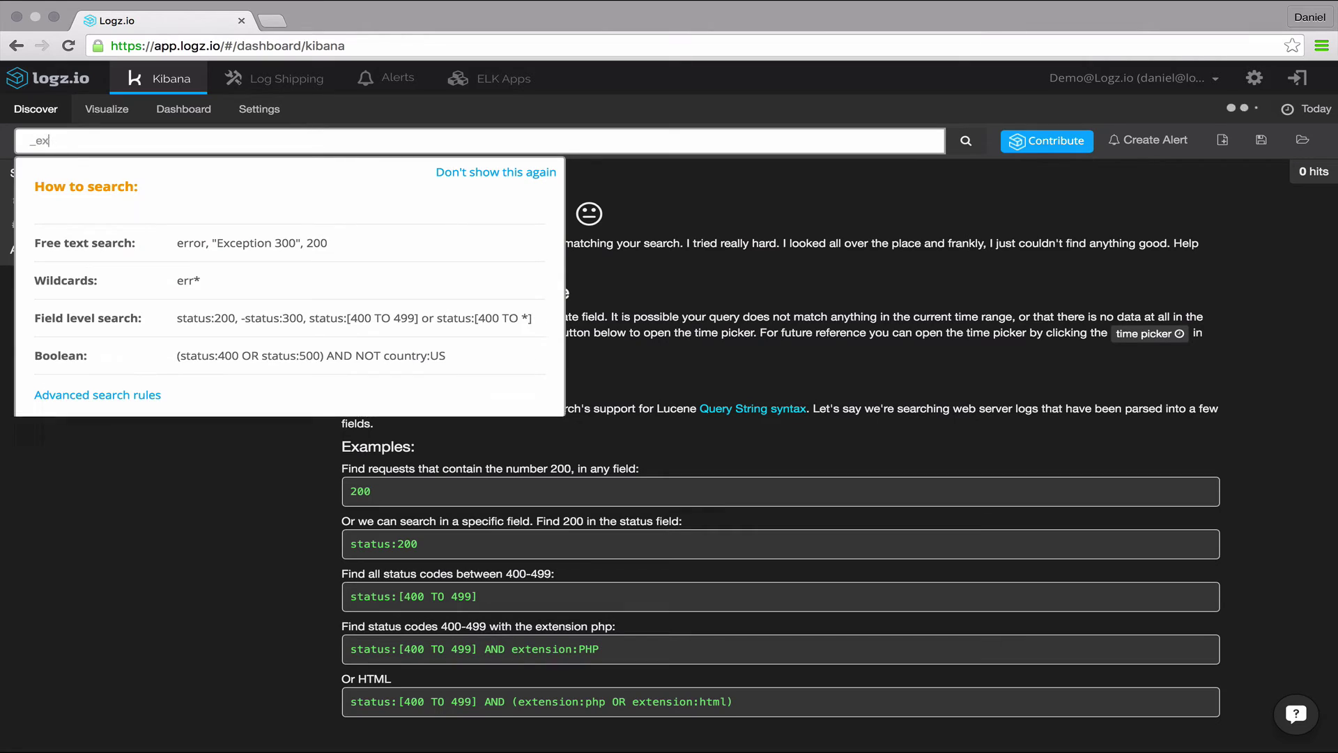
text(ists_)
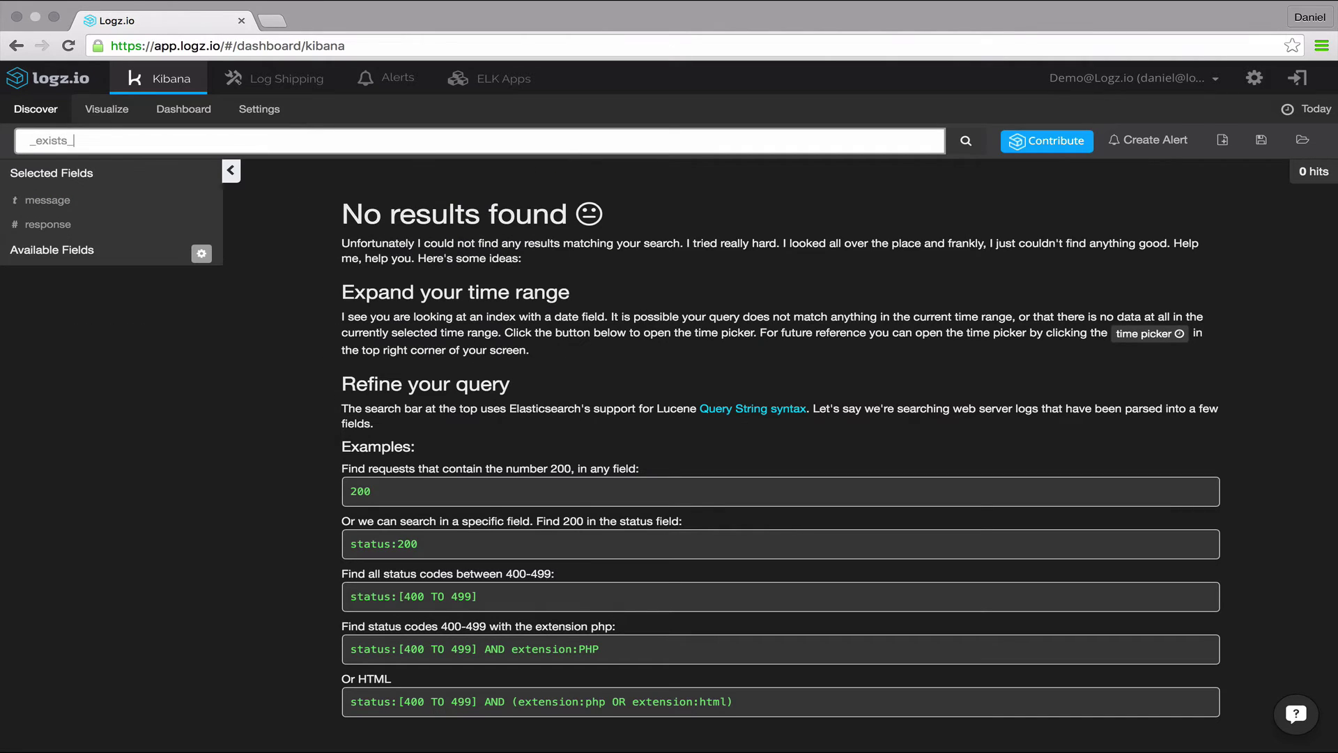
text(:response)
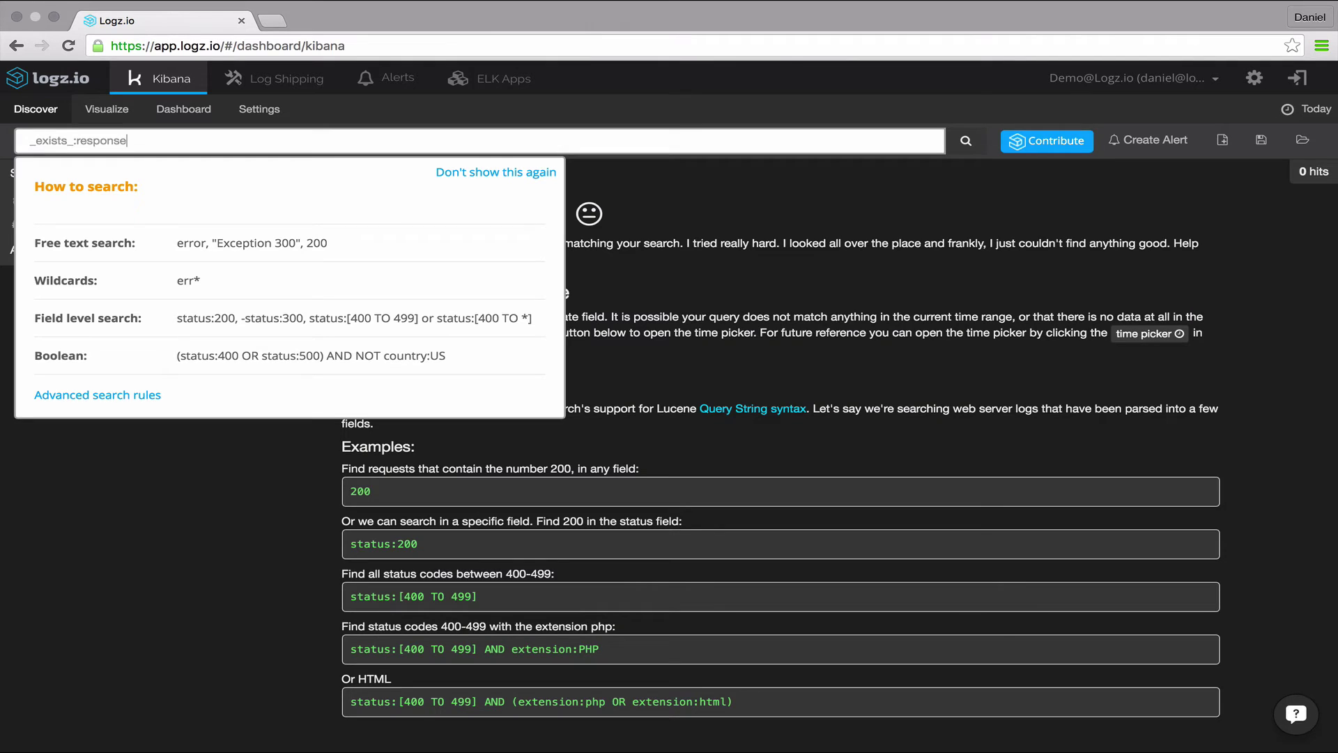
key(Return)
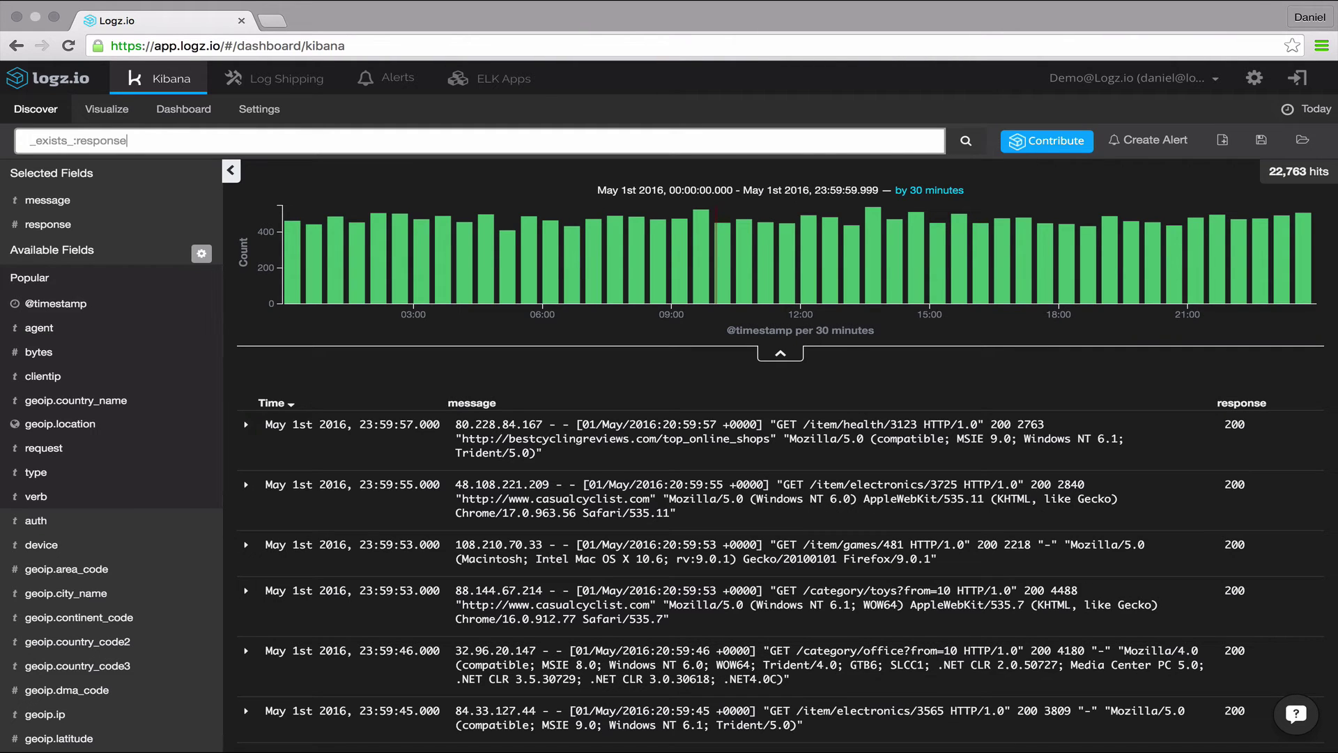
Step: Delete the _exists_ keyword from the response query
click(123, 141)
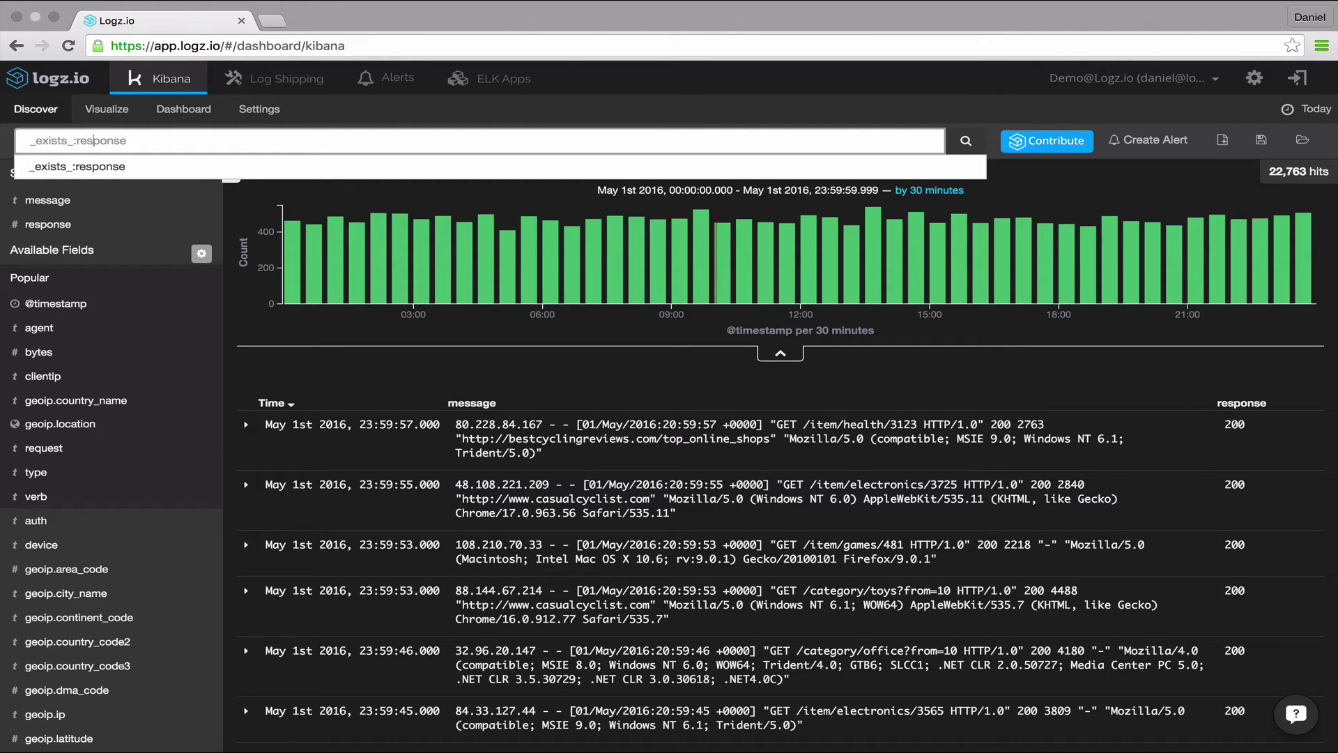
click(75, 141)
key(BackSpace)
key(BackSpace)
key(BackSpace)
key(BackSpace)
key(BackSpace)
key(BackSpace)
key(BackSpace)
key(BackSpace)
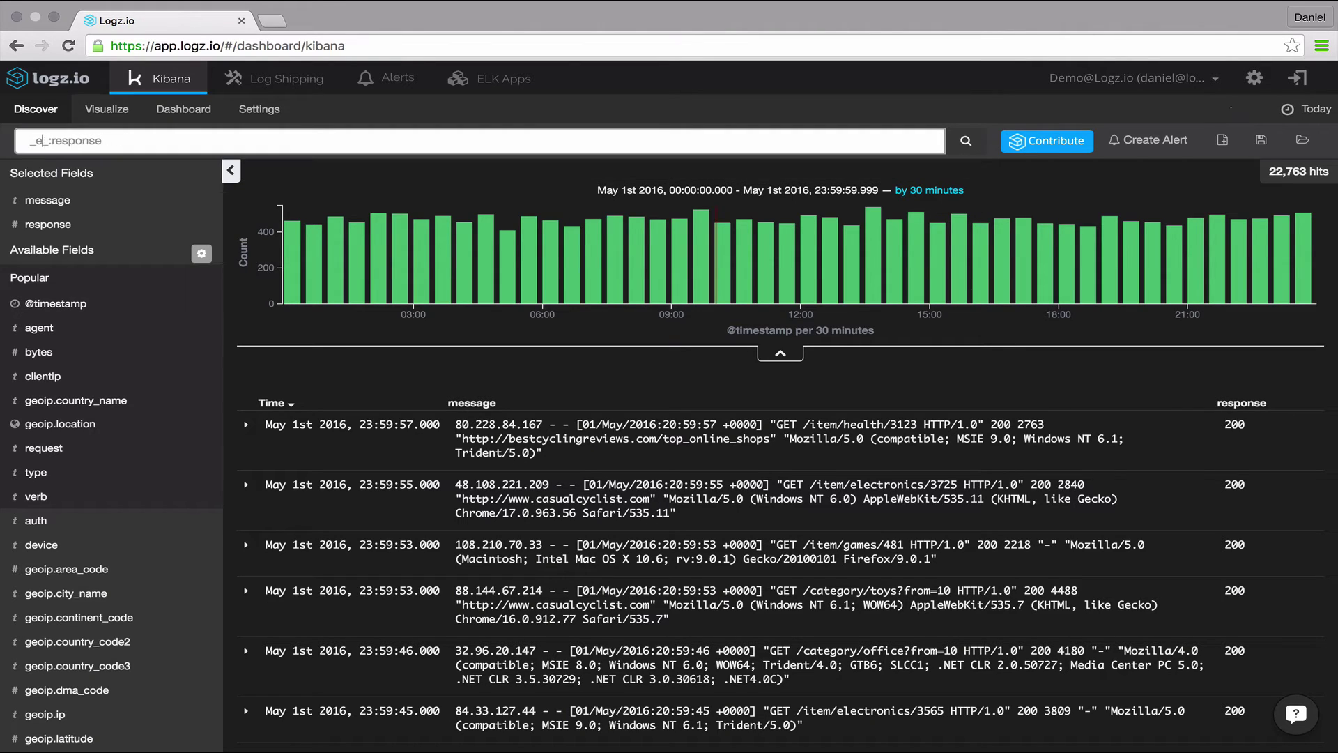
Step: Run _missing_:response for 39,455 hits without a response, then clear the query
text(_missing_)
key(Return)
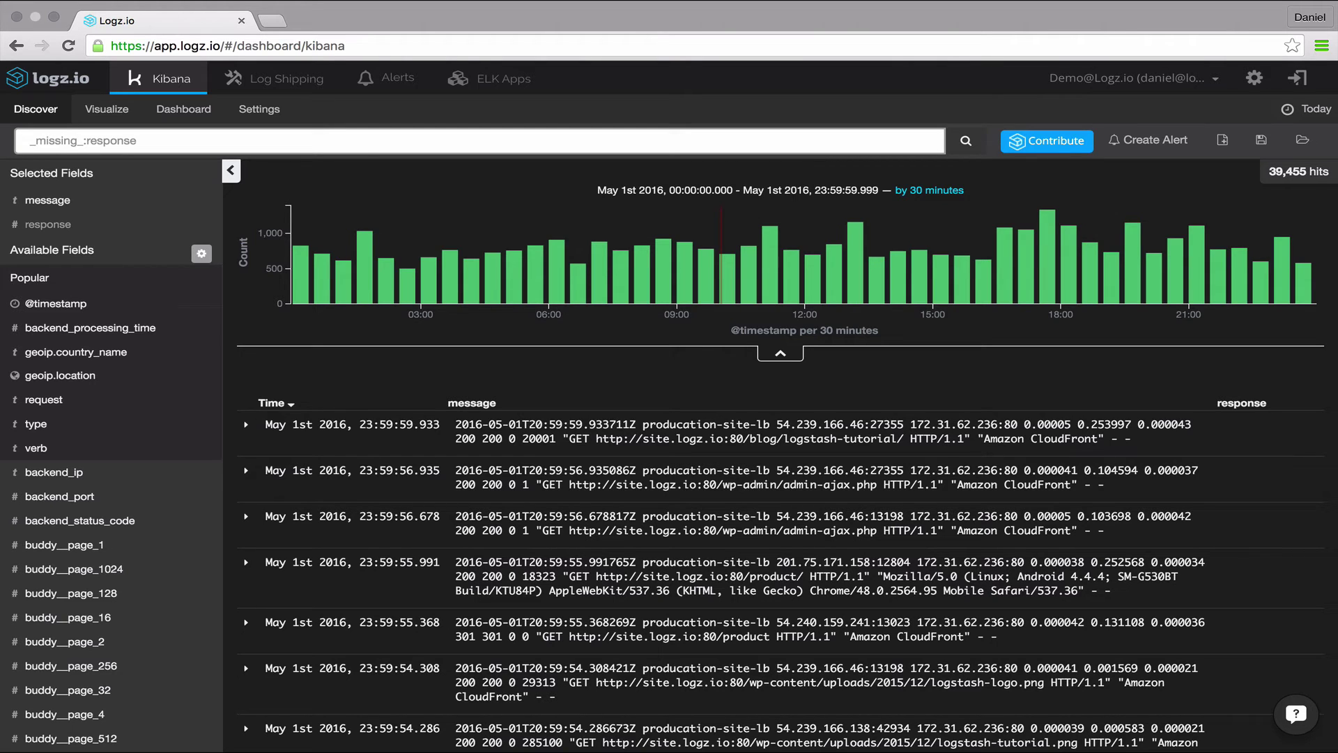
click(137, 140)
key(BackSpace)
key(BackSpace)
key(BackSpace)
key(BackSpace)
key(BackSpace)
key(BackSpace)
key(BackSpace)
key(BackSpace)
key(BackSpace)
key(BackSpace)
key(BackSpace)
key(BackSpace)
key(BackSpace)
key(BackSpace)
key(BackSpace)
key(BackSpace)
key(BackSpace)
key(BackSpace)
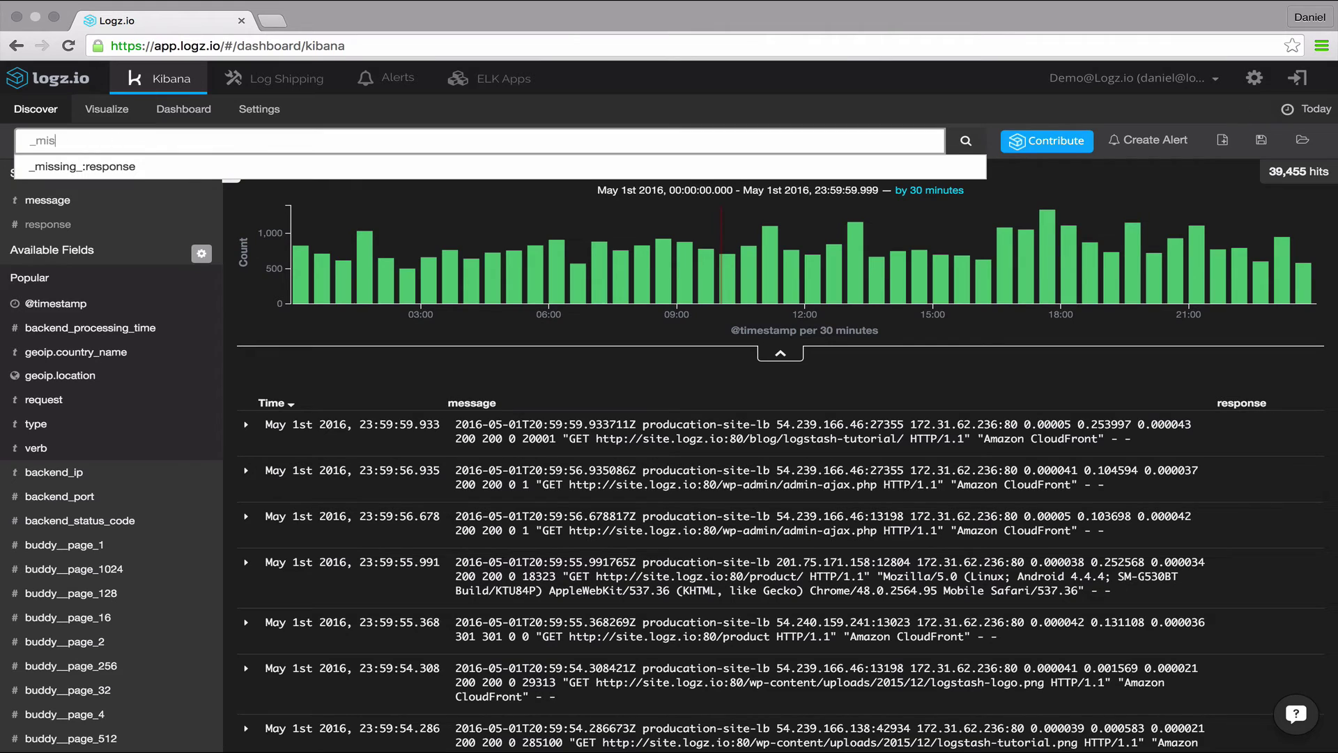
Step: Search type:apache_access AND (response:400 OR response:500), narrowing the results to 640 hits
text(type)
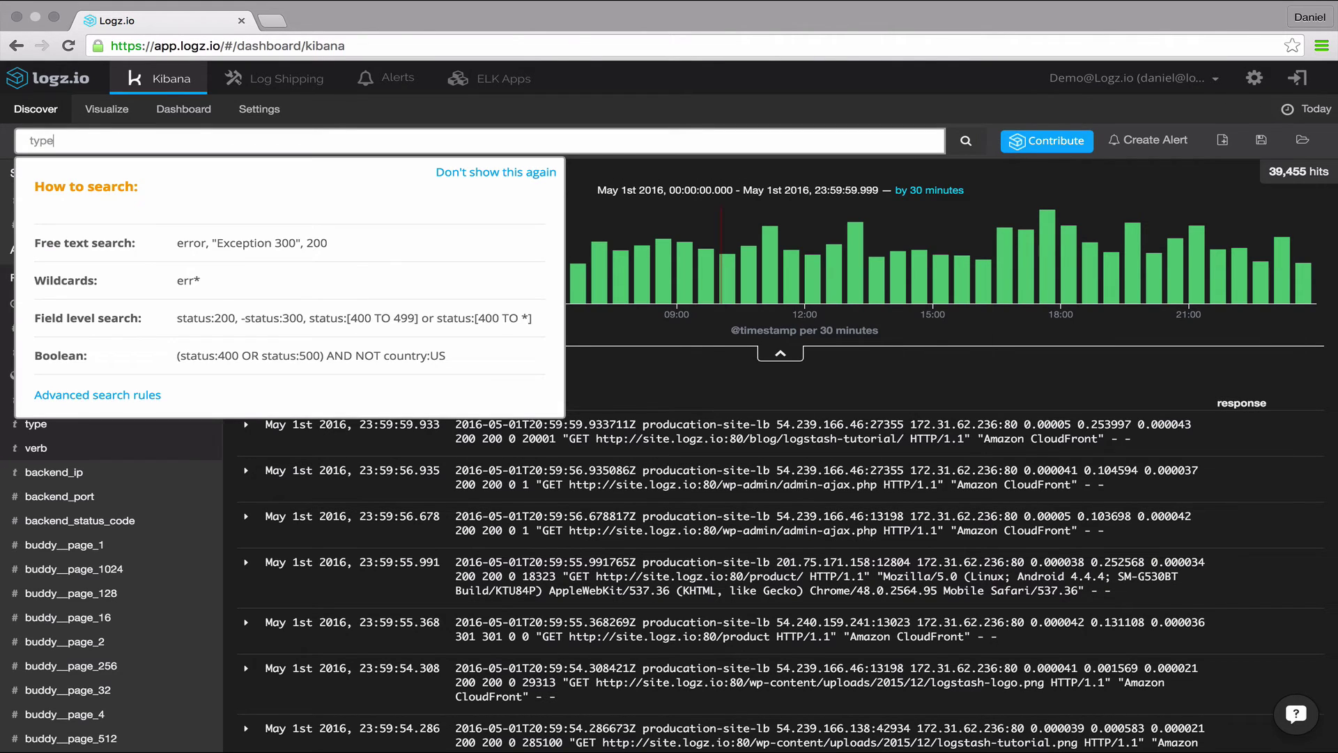
text(:apache_a)
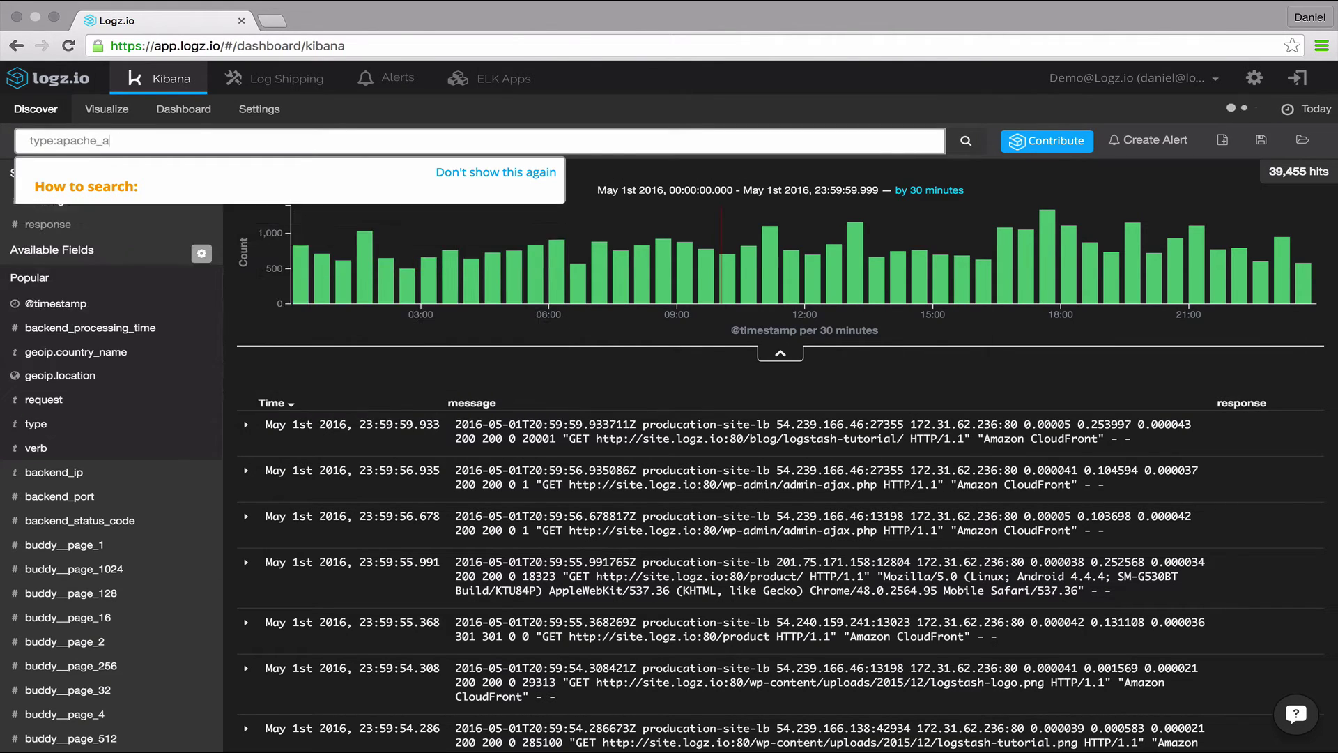
text(ccess)
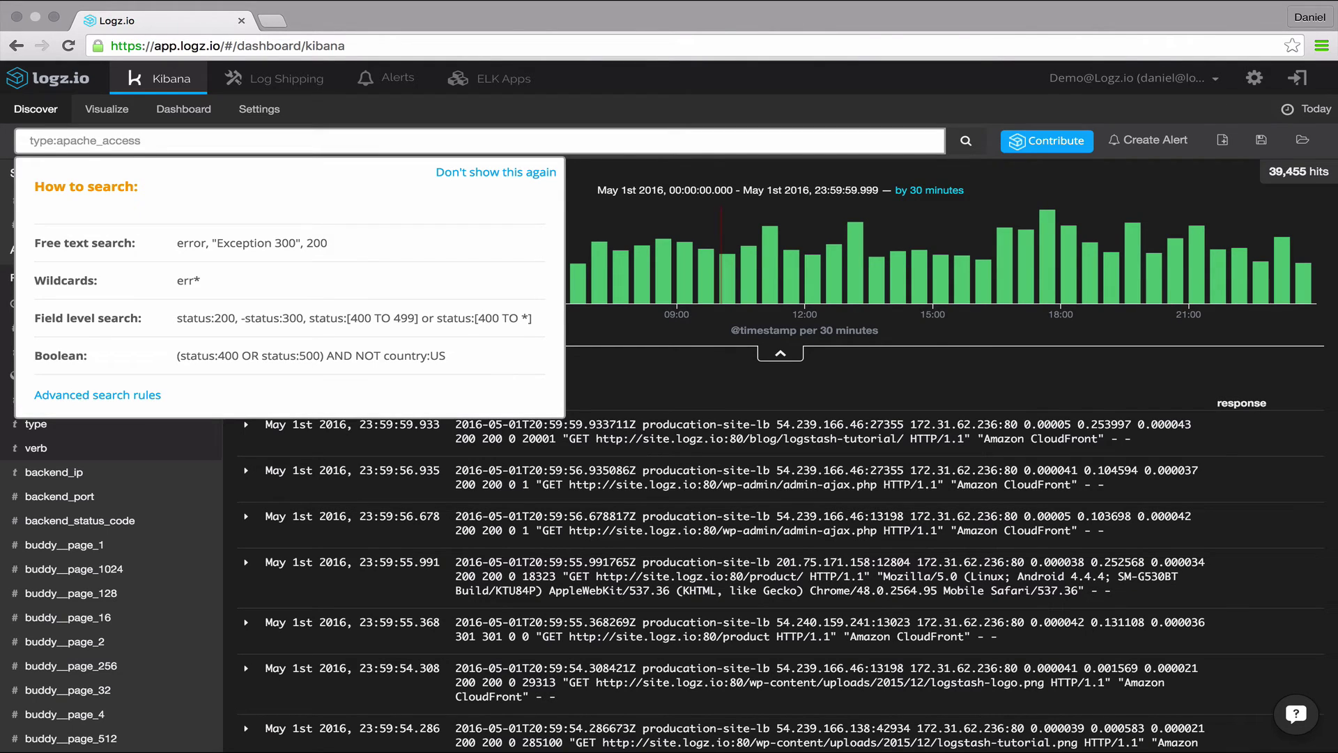
text( AND )
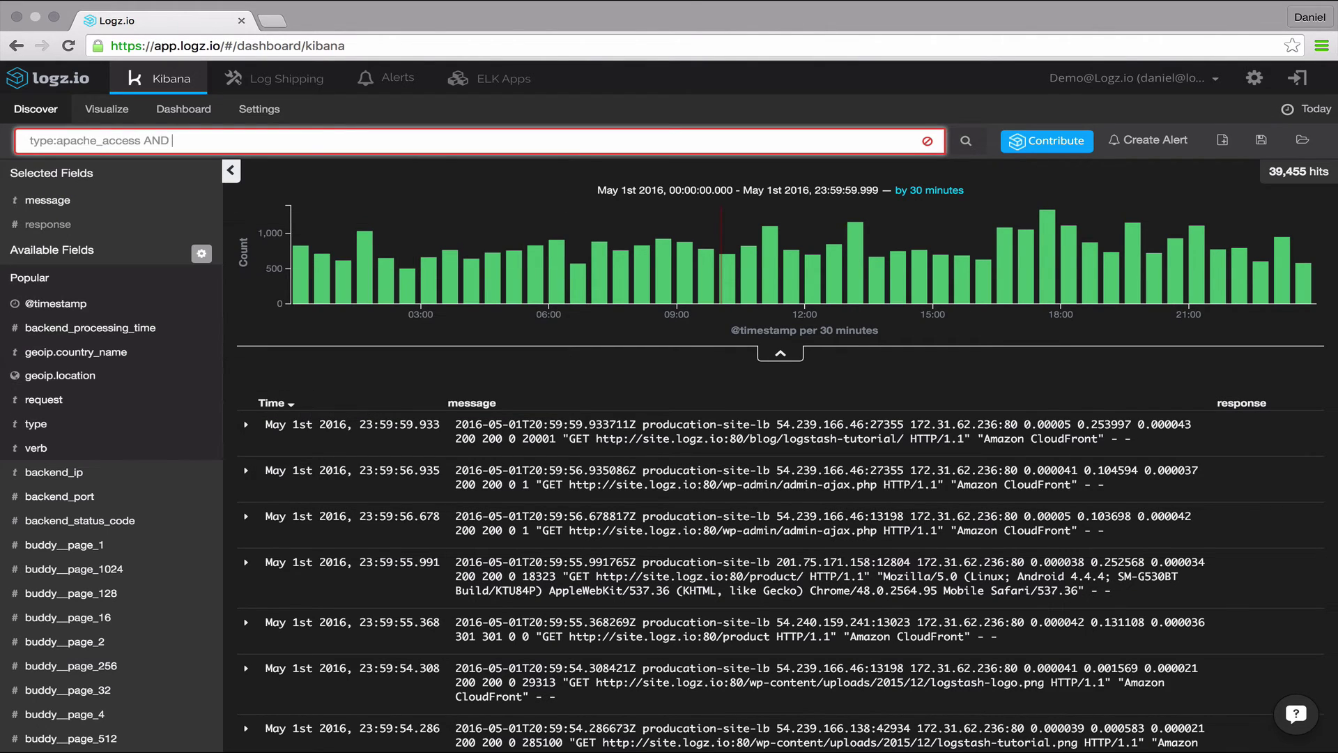
text((re)
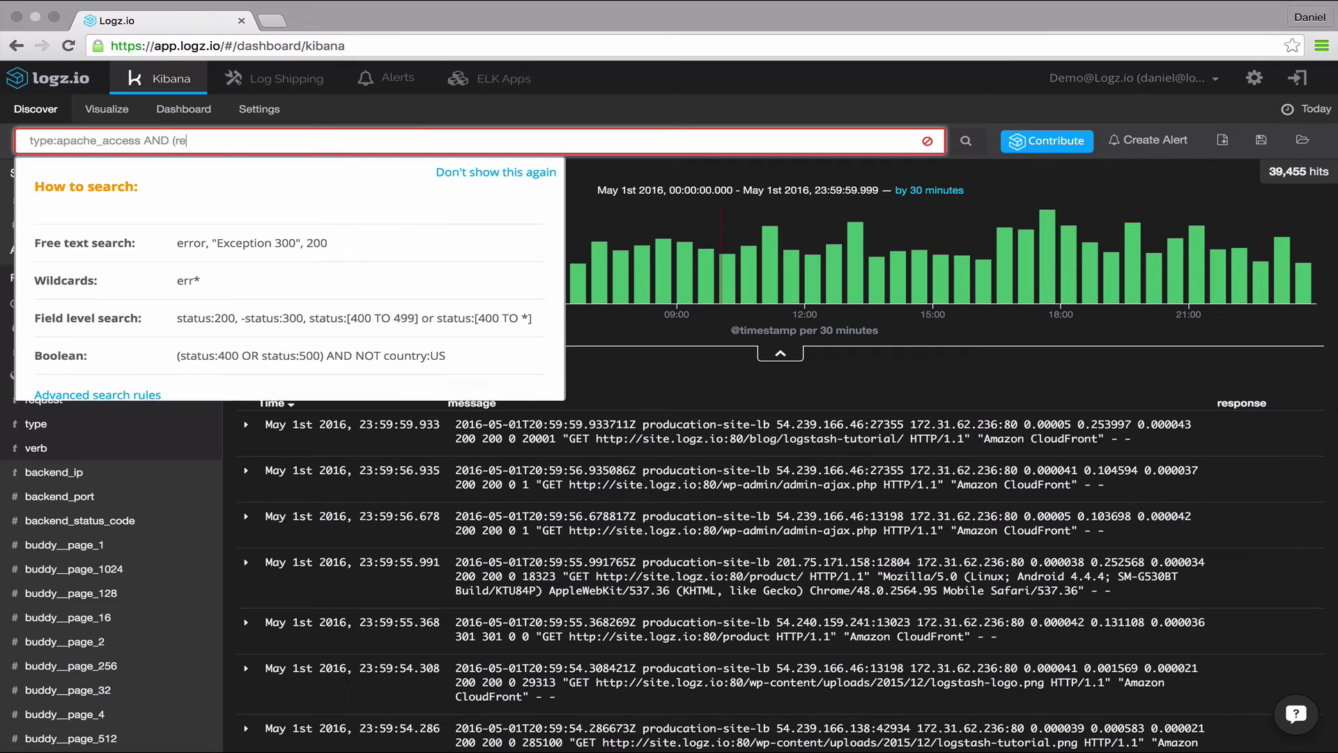
text(sponse:400 )
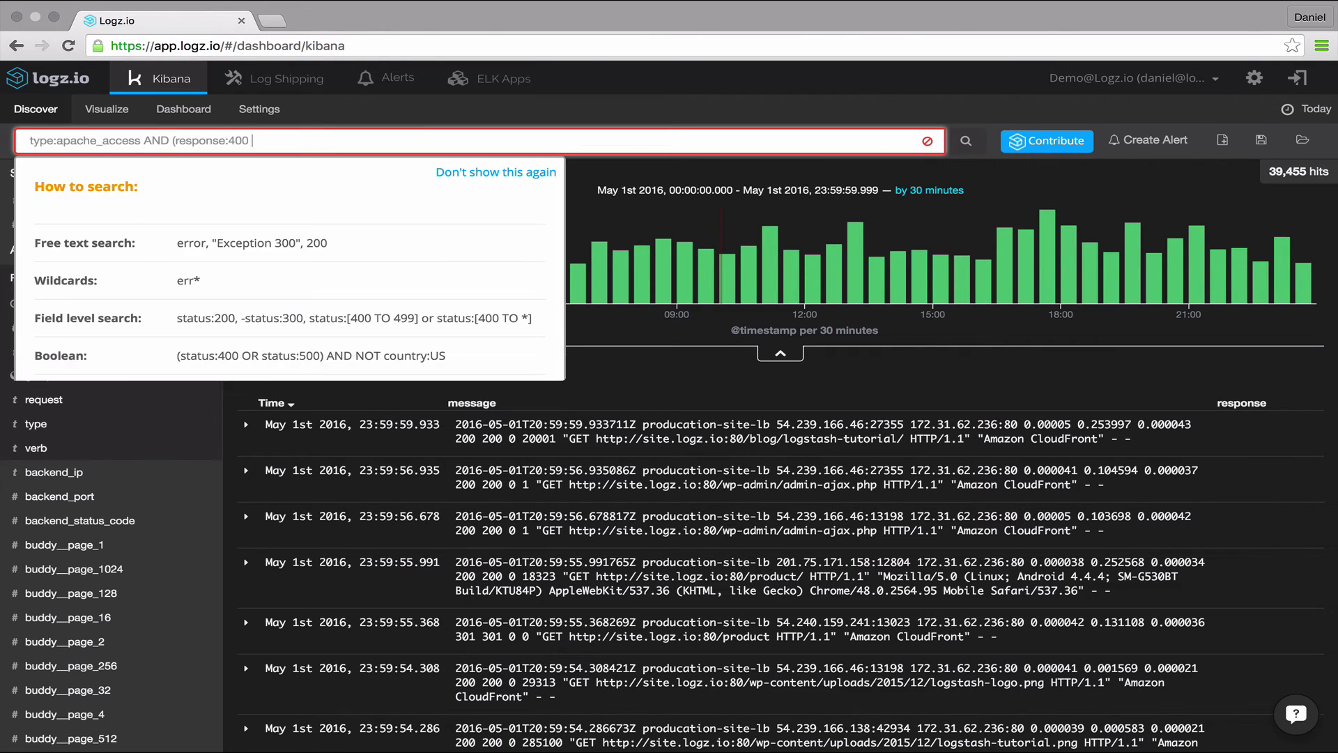
text(OR respon)
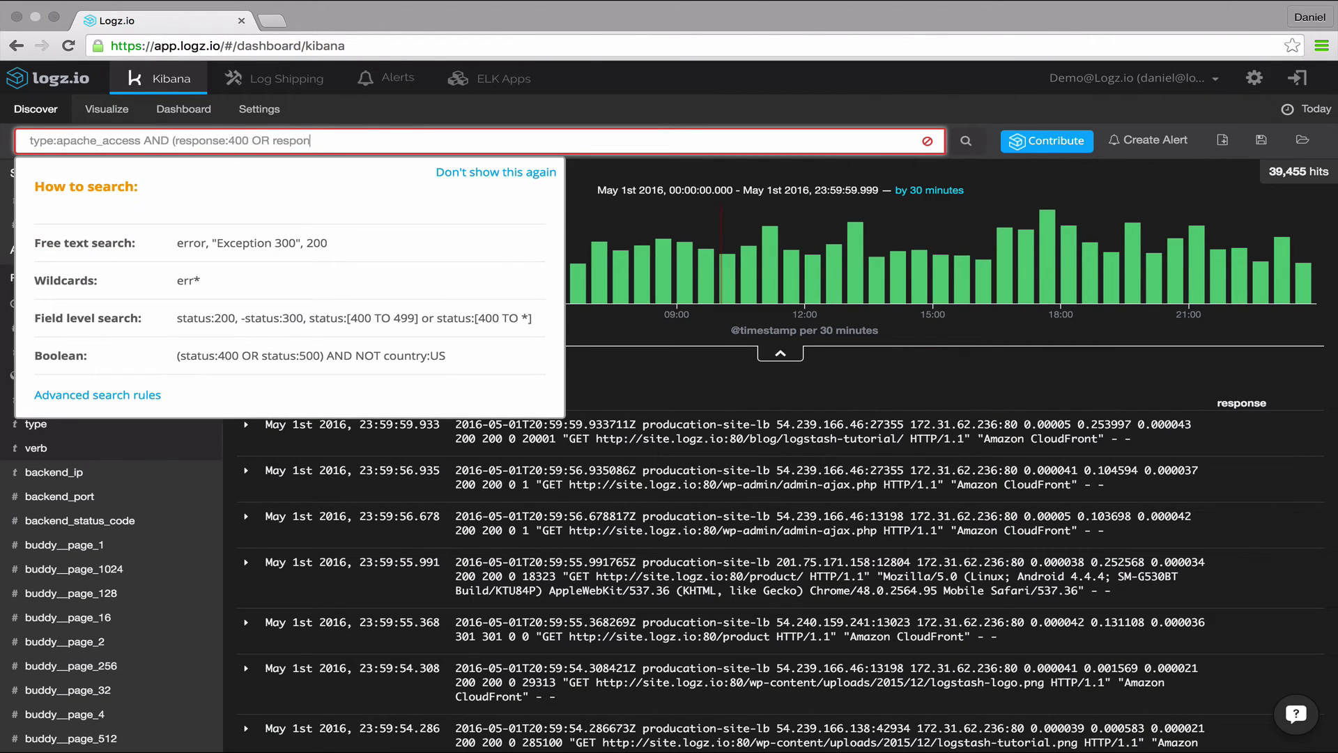
text(se:500))
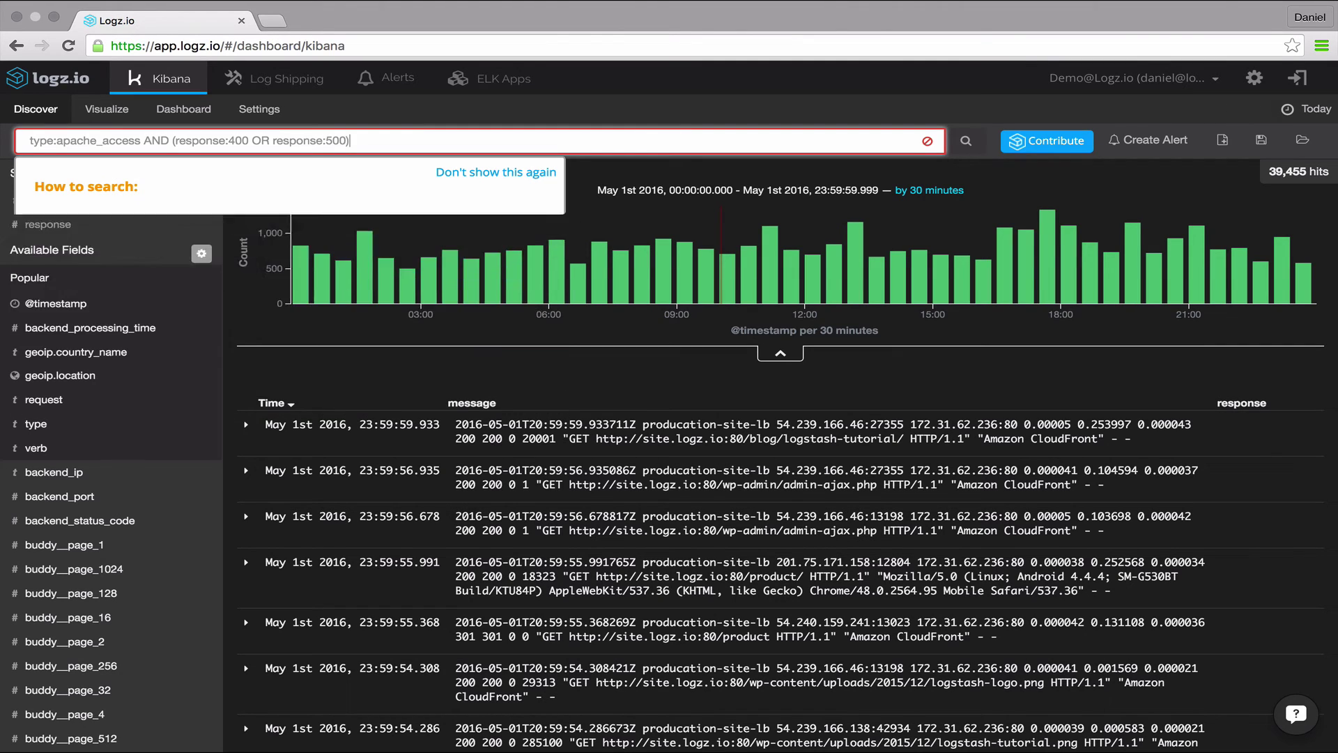
key(Return)
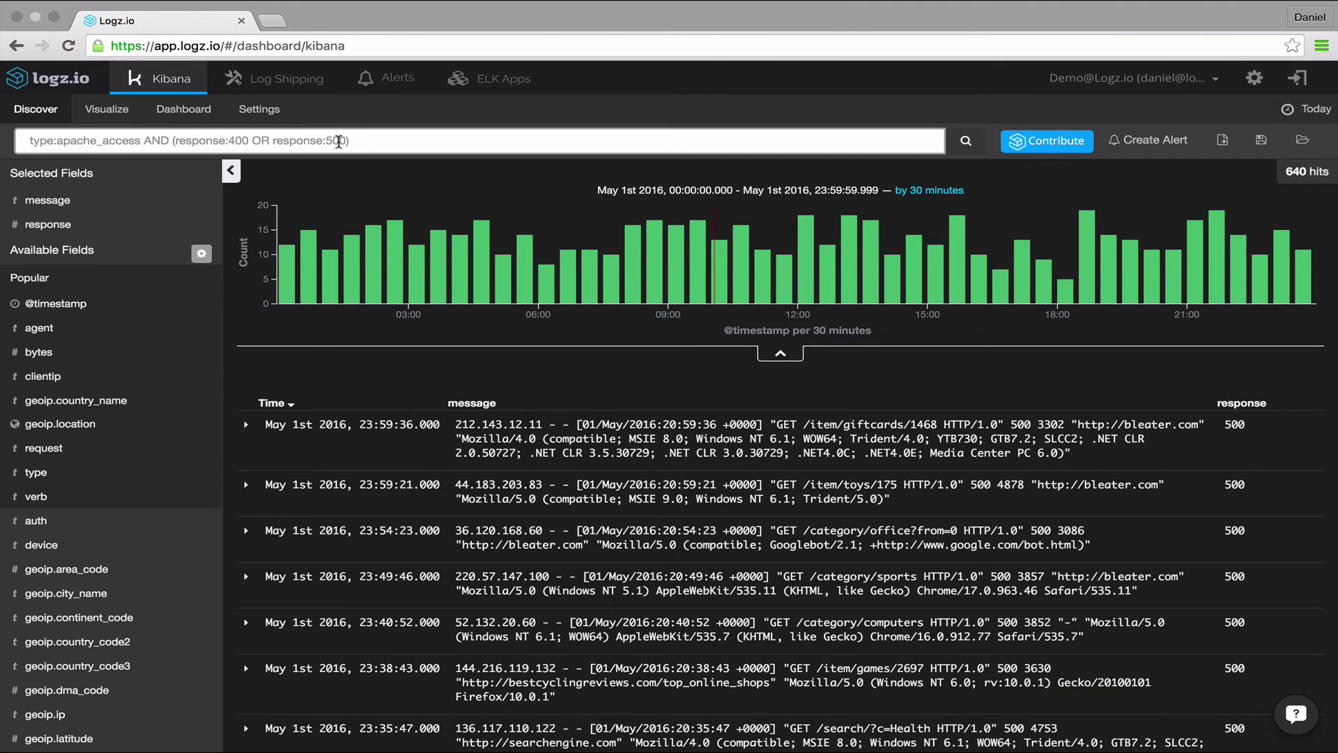
Step: Replace the query with the regex request:/.*site.logz.io.*/, giving 28,294 highlighted hits
triple_click(339, 140)
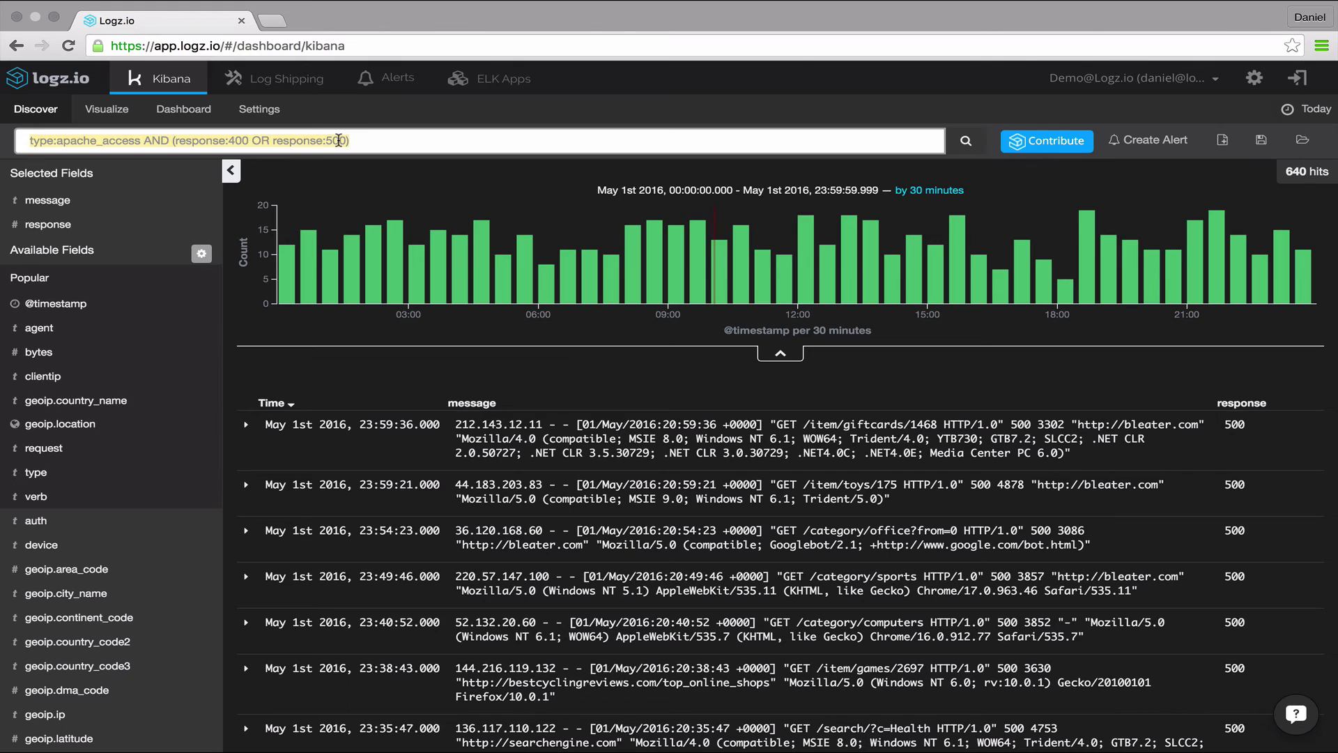
text(request)
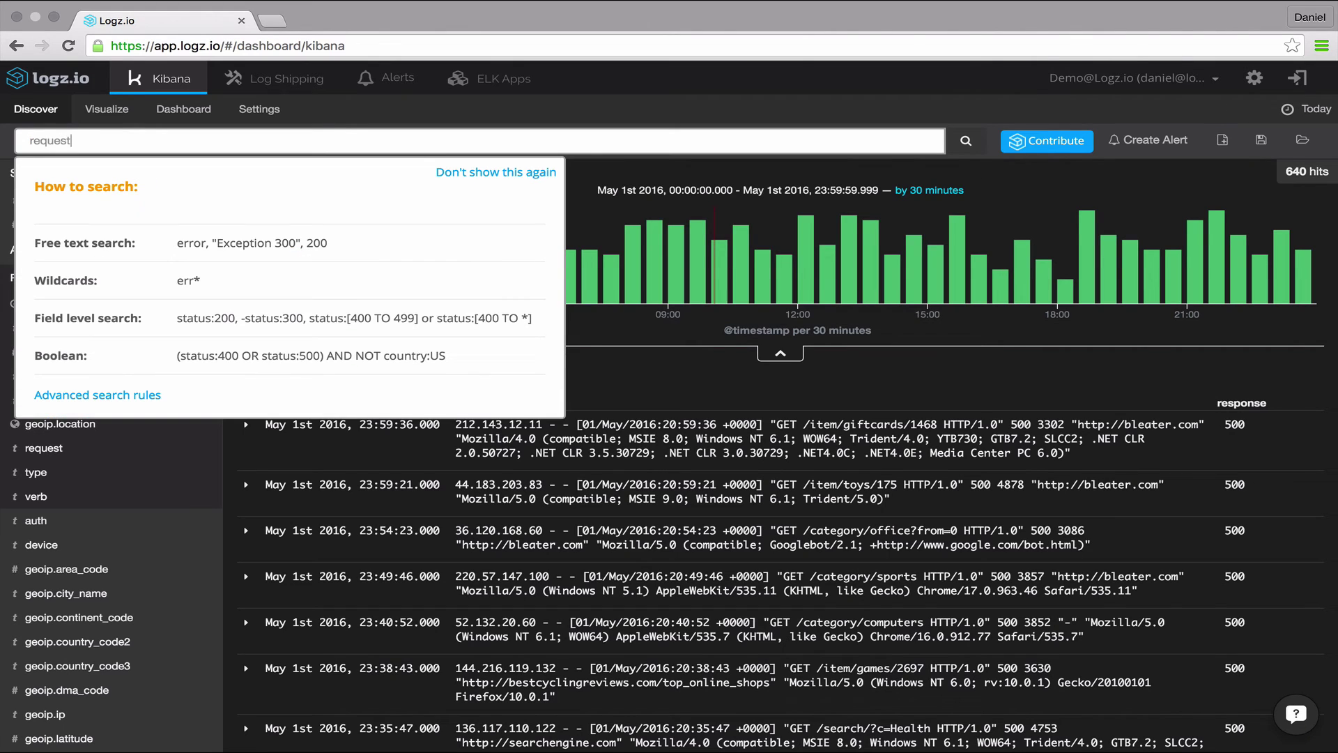
text(:/.)
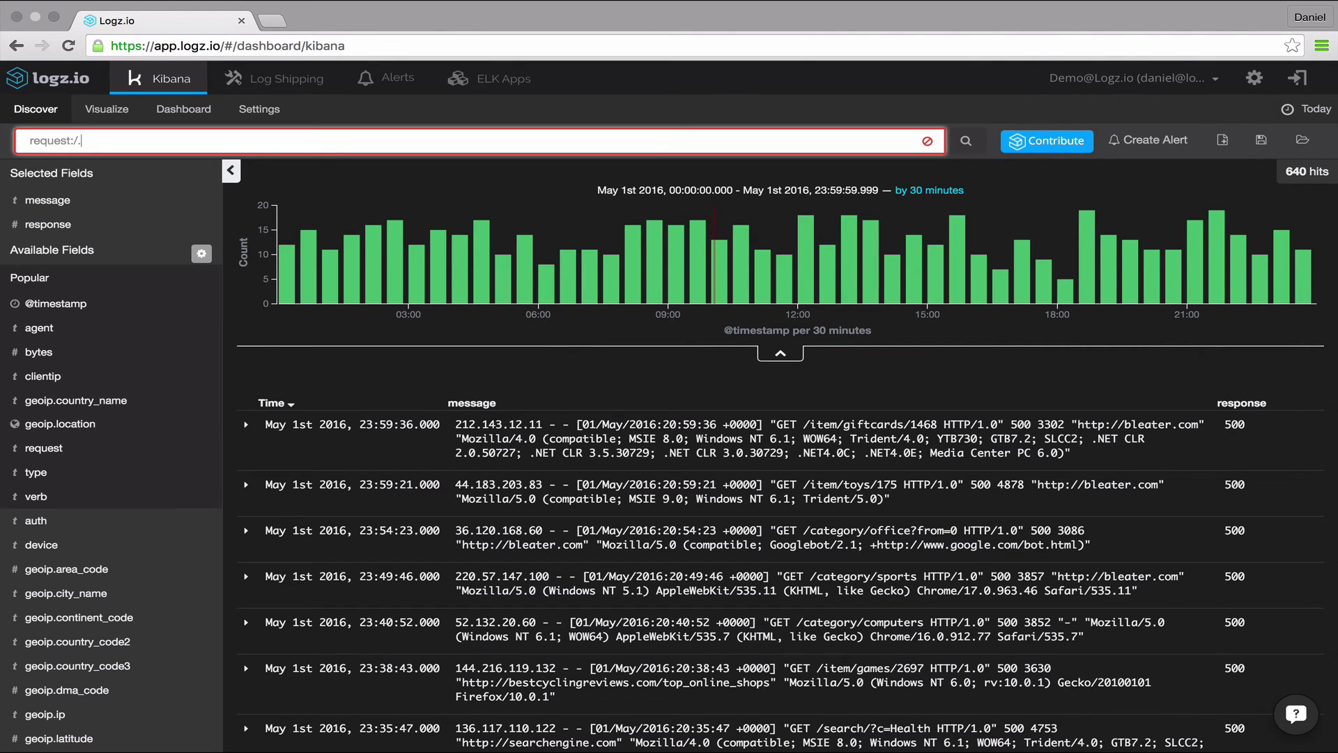
text(*site.l)
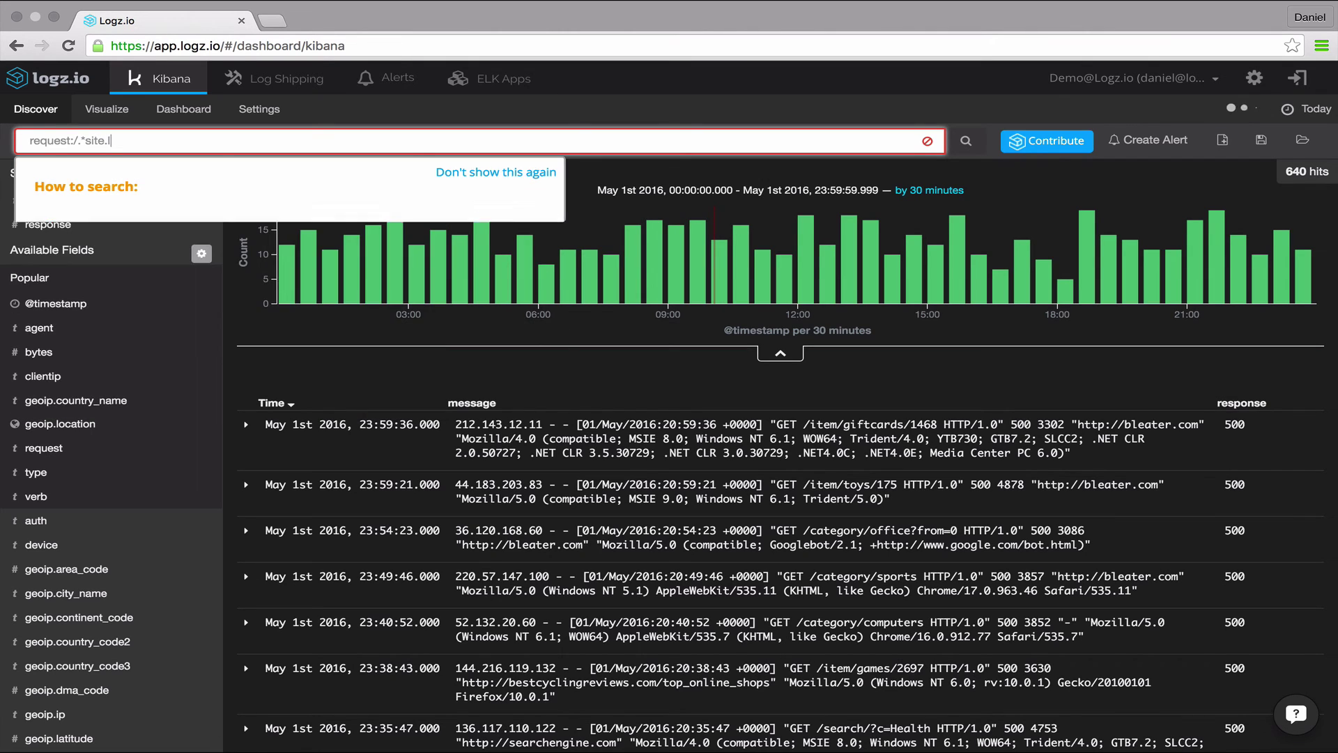
text(ogz.io)
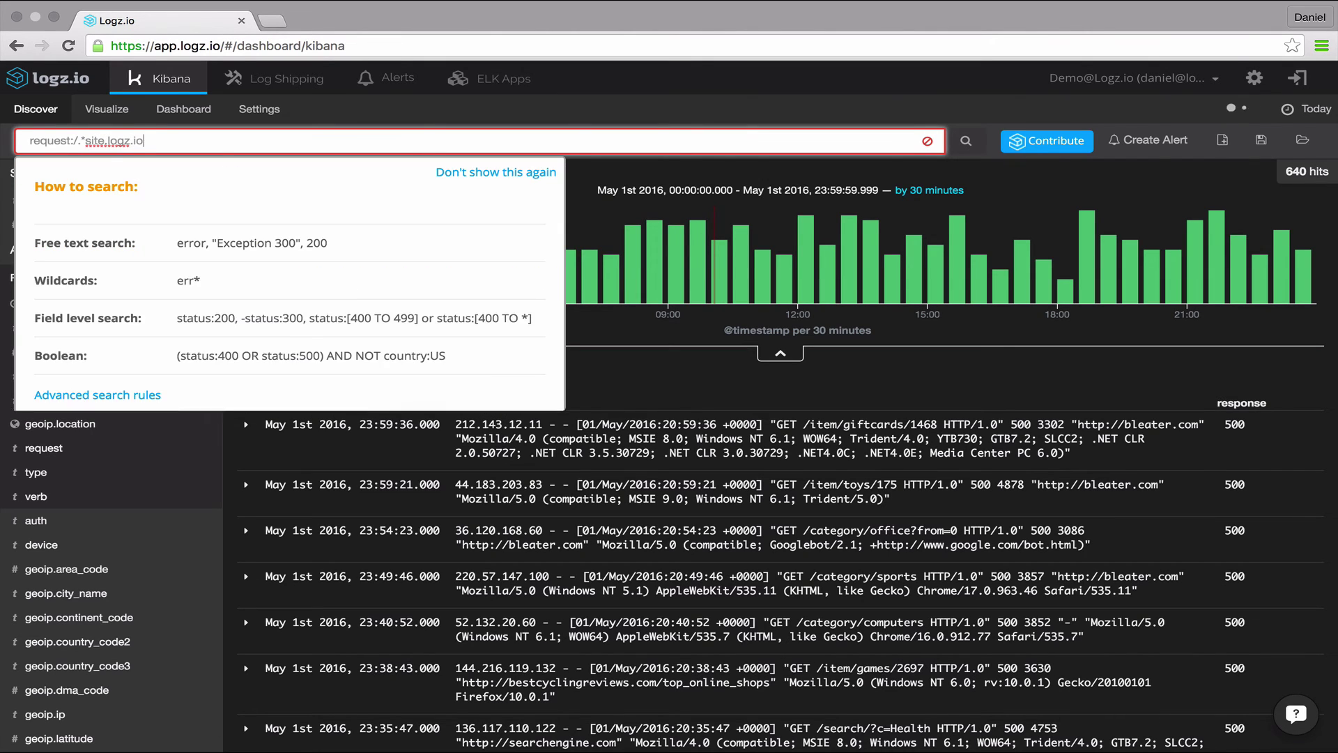
text(.*/)
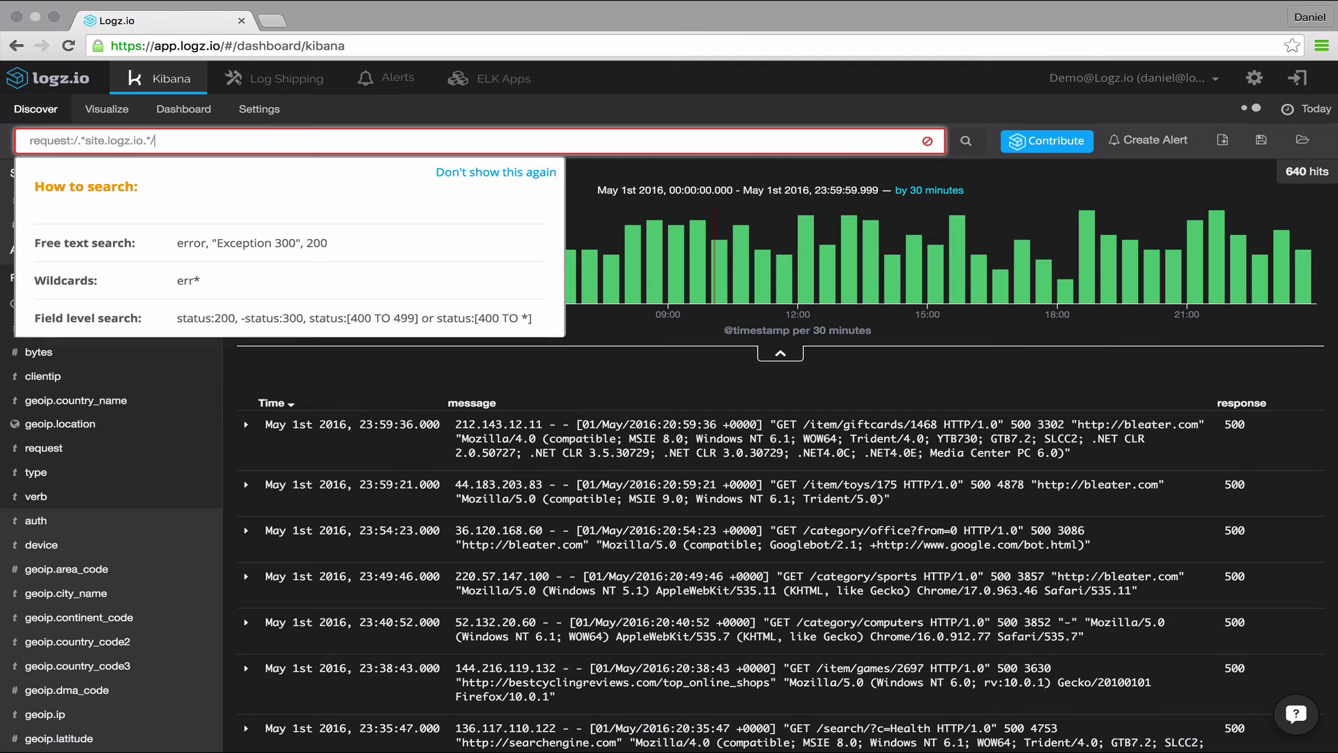
key(Return)
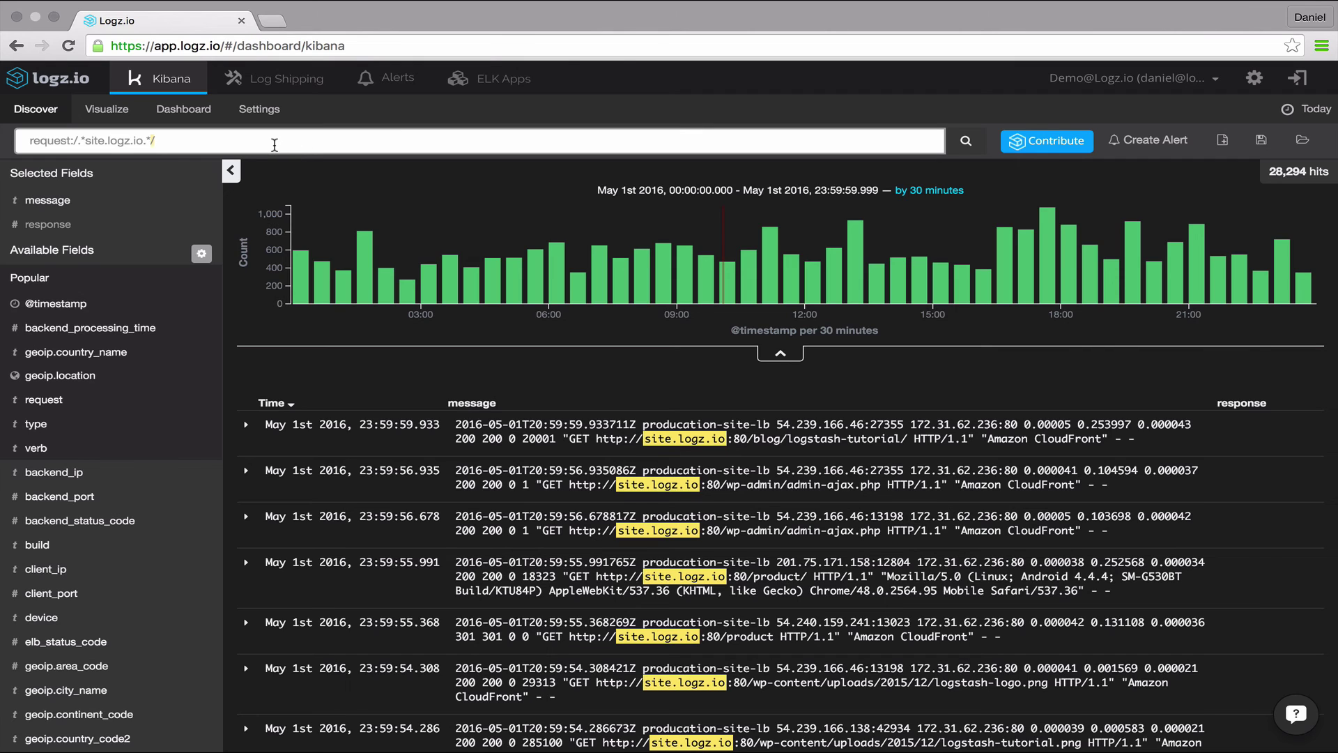
Step: Replace the regex query with the fuzzy search boo~ to match terms like blog and Books
triple_click(275, 144)
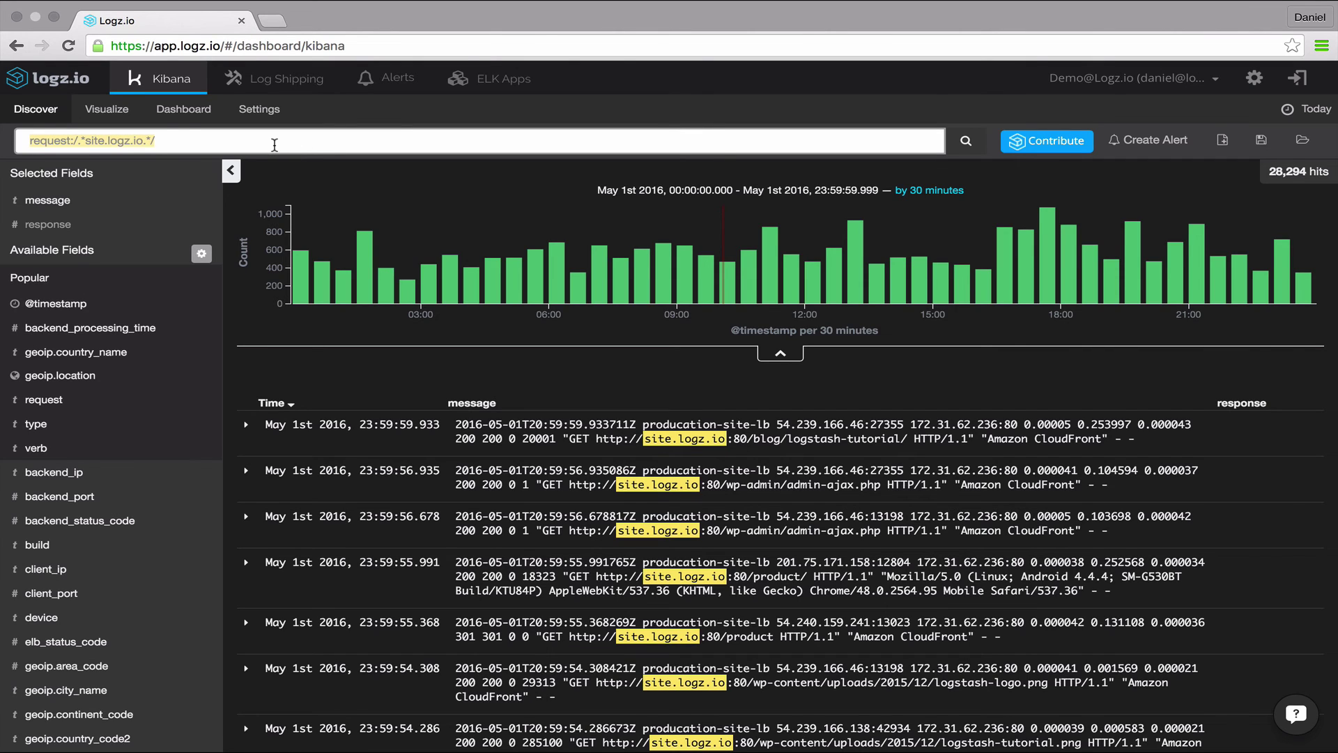
text(boo)
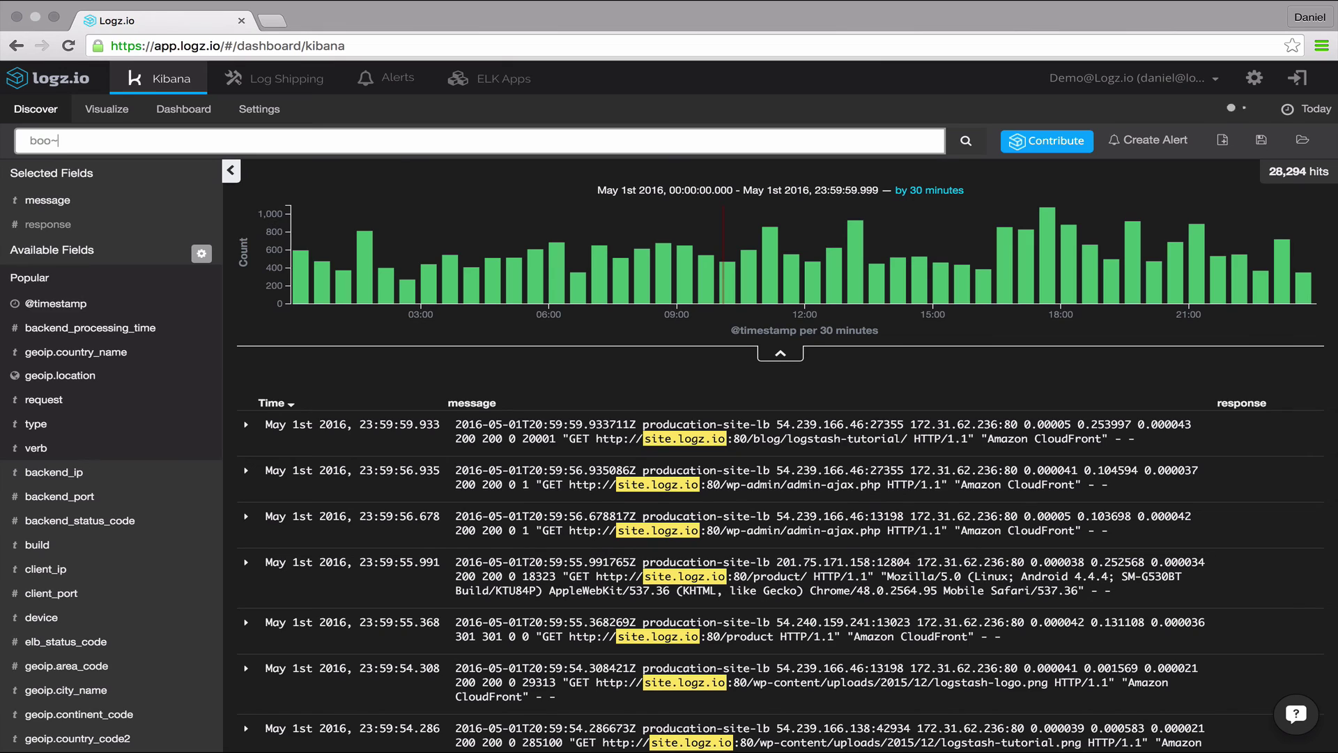
text(~)
key(Return)
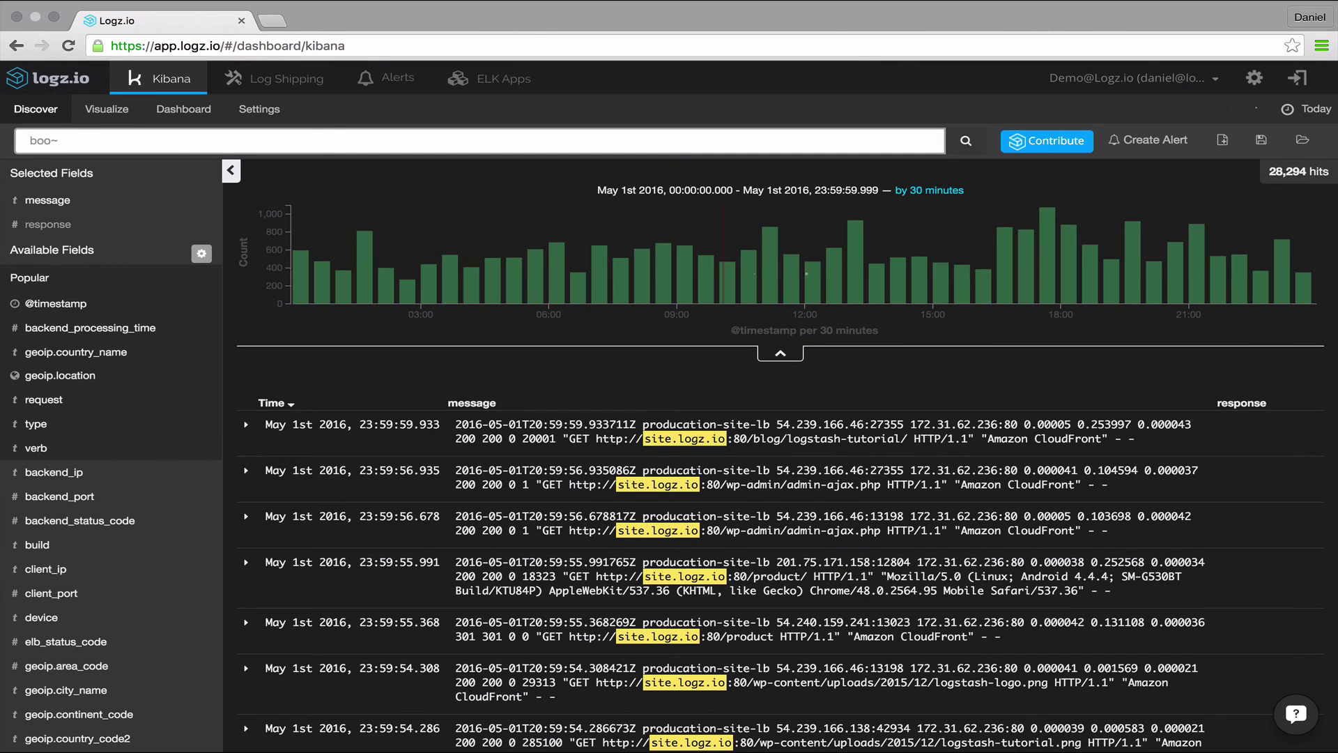